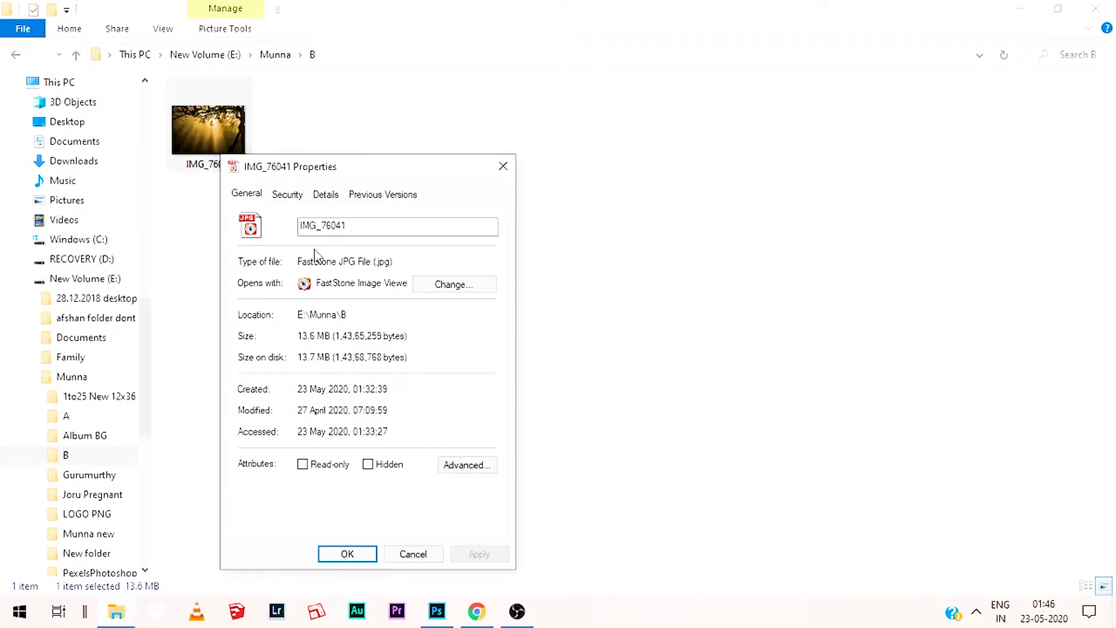
Close the 13.6 MB IMG_76041 Properties dialog to return to folder B.
left_click(503, 169)
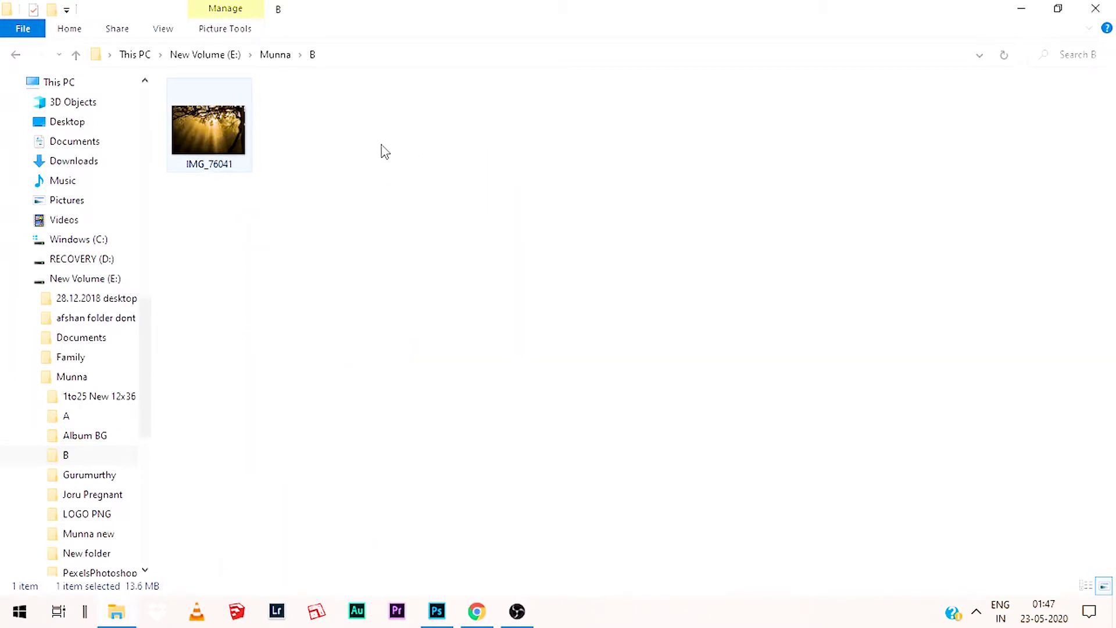
Post the IMG_76041 forest photo to the Facebook timeline from the profile page.
left_click(478, 611)
left_click(294, 11)
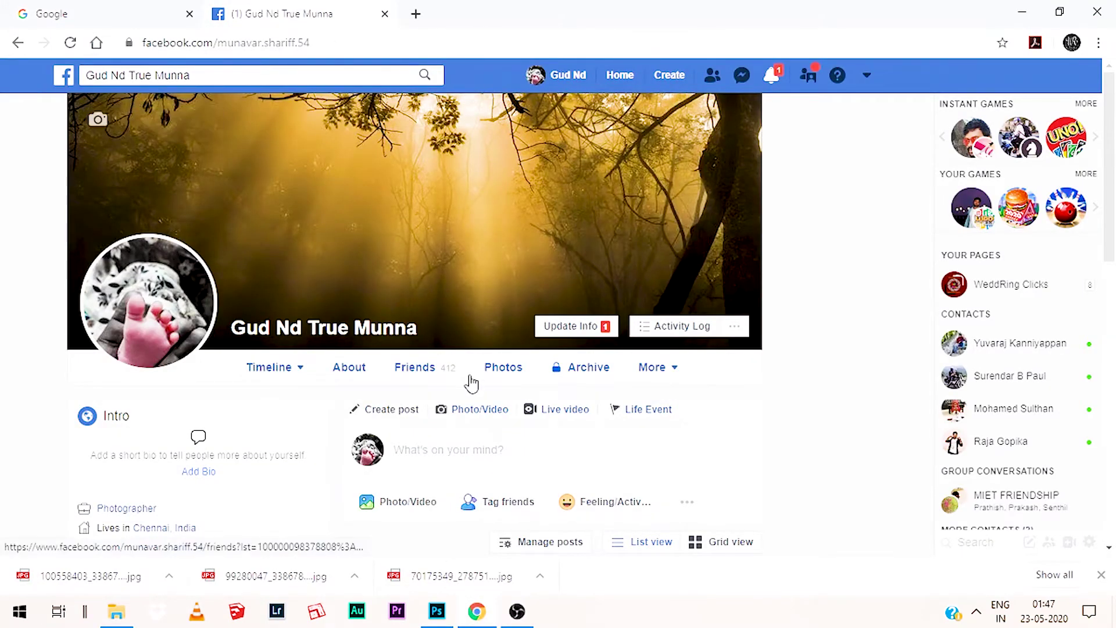
left_click(389, 510)
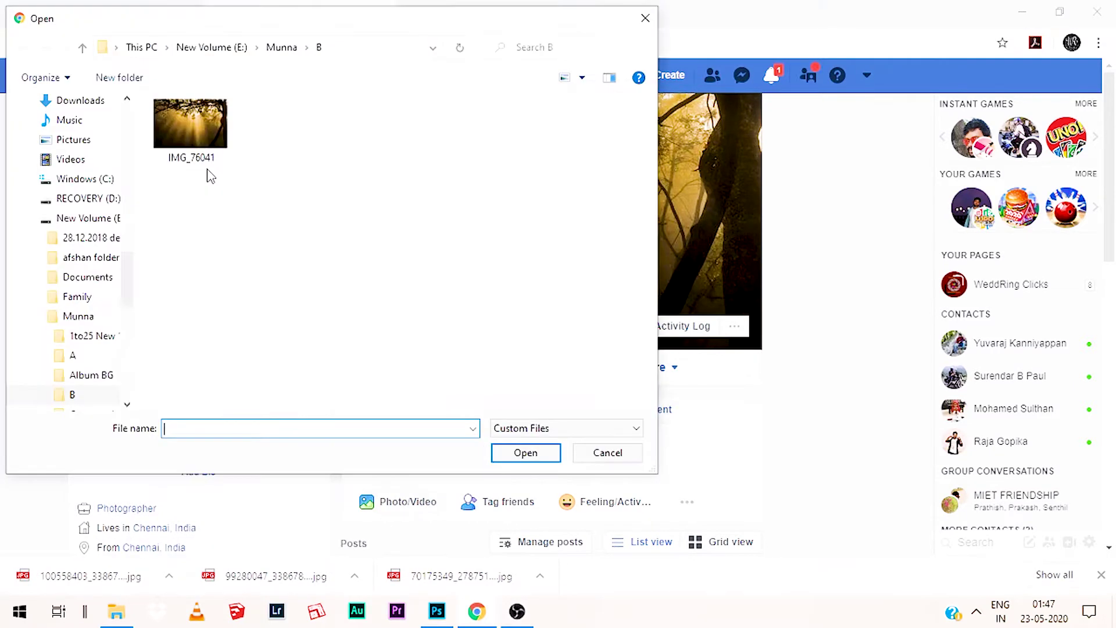
left_click(190, 121)
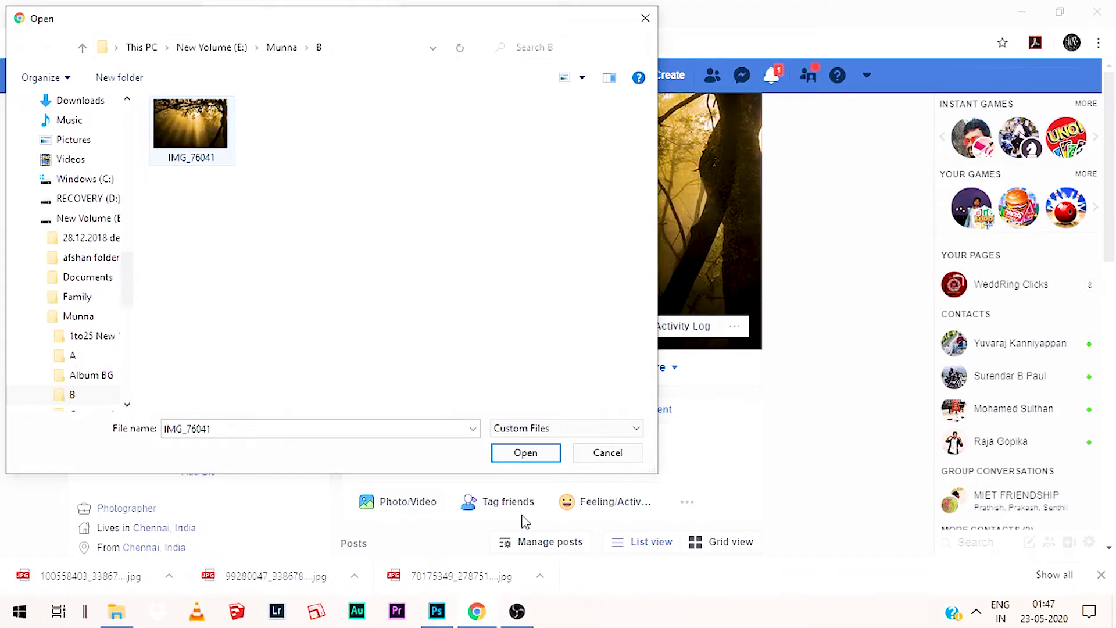
left_click(525, 453)
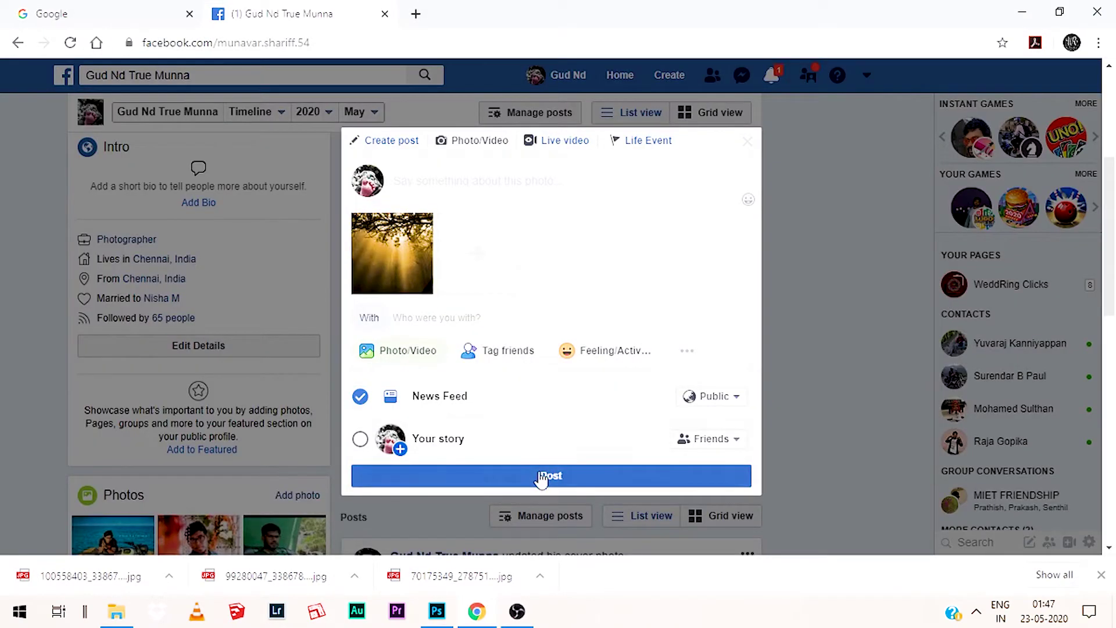
left_click(541, 475)
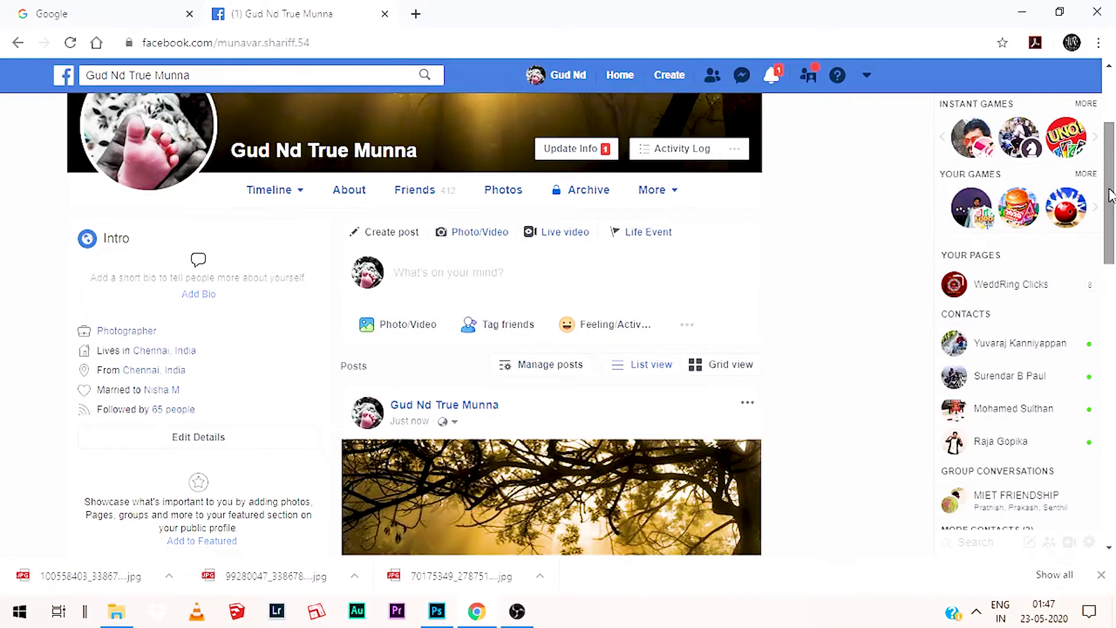
Open the posted photo full-size and save it into folder B as a JPG.
left_click_drag(1106, 192, 1104, 267)
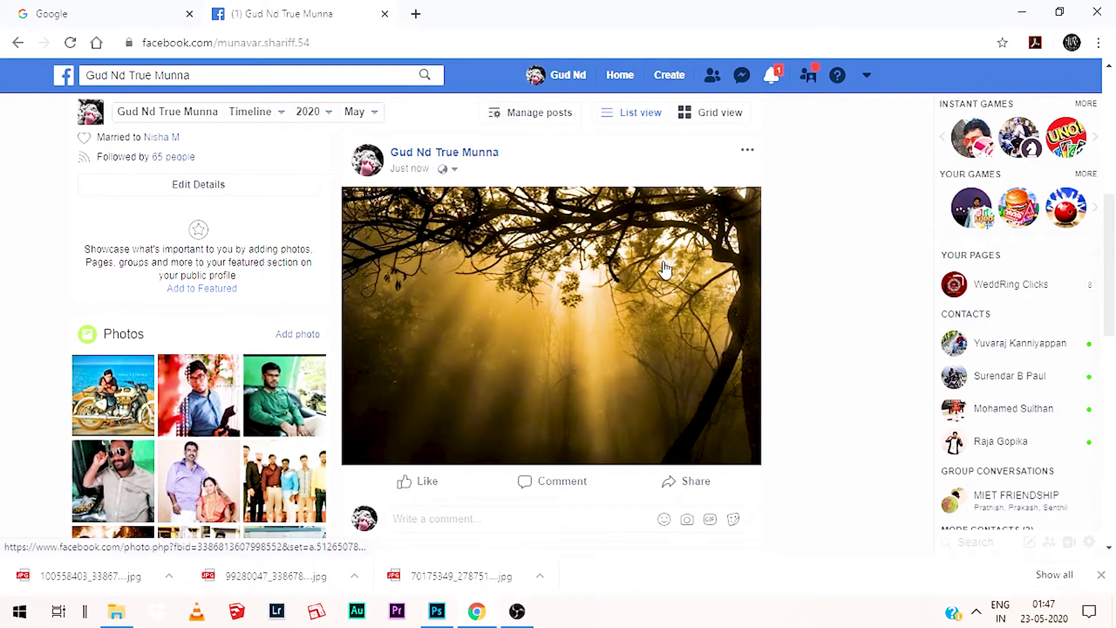
left_click(470, 313)
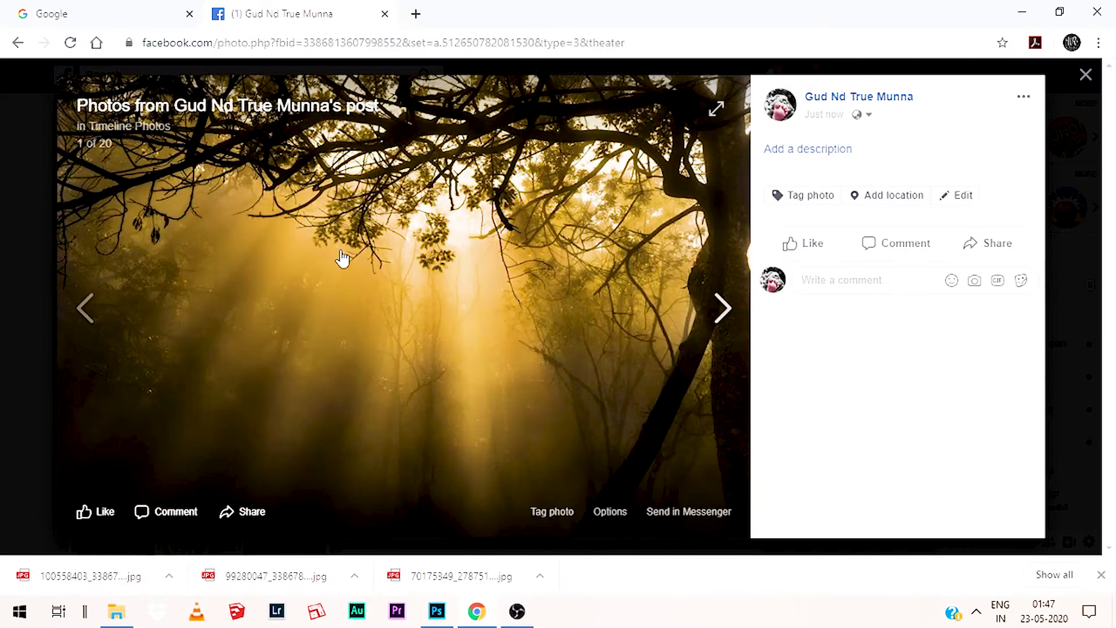
right_click(342, 253)
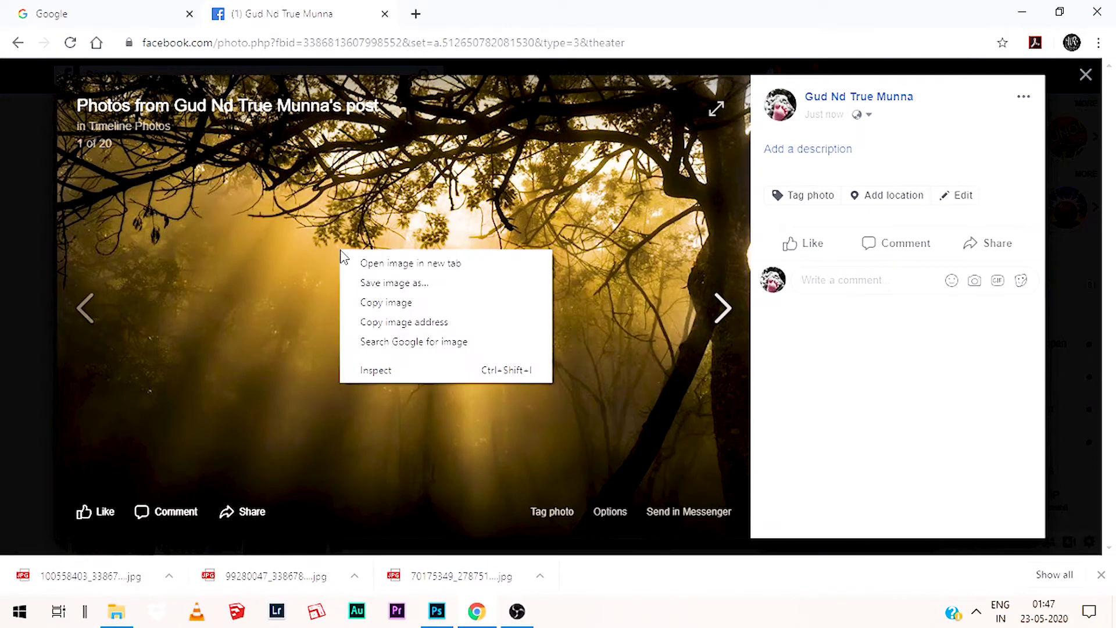
left_click(369, 286)
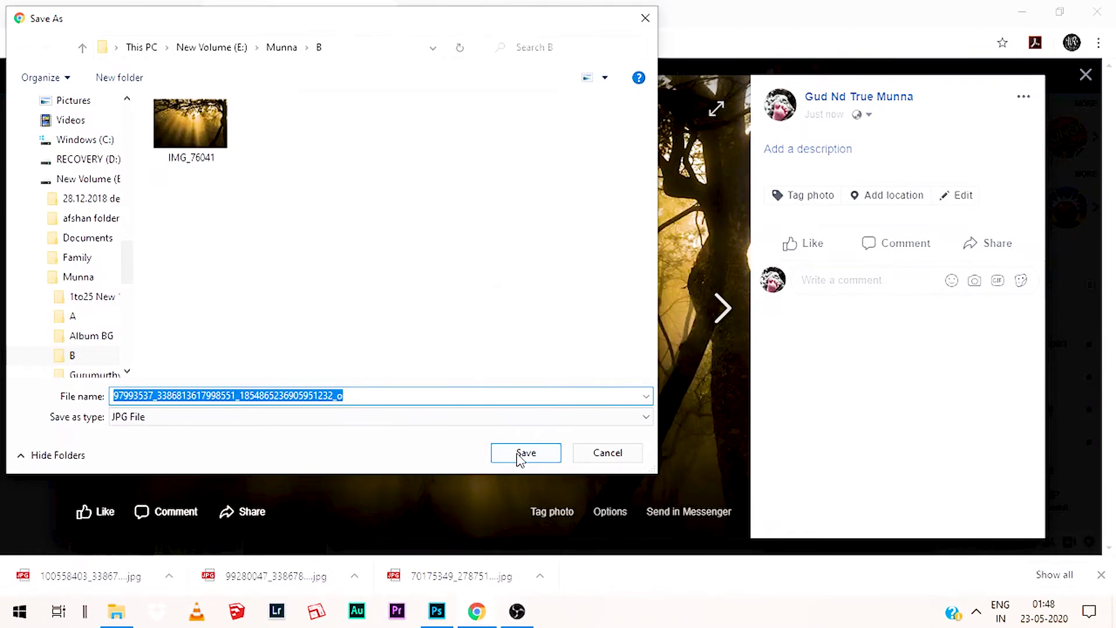
left_click(516, 452)
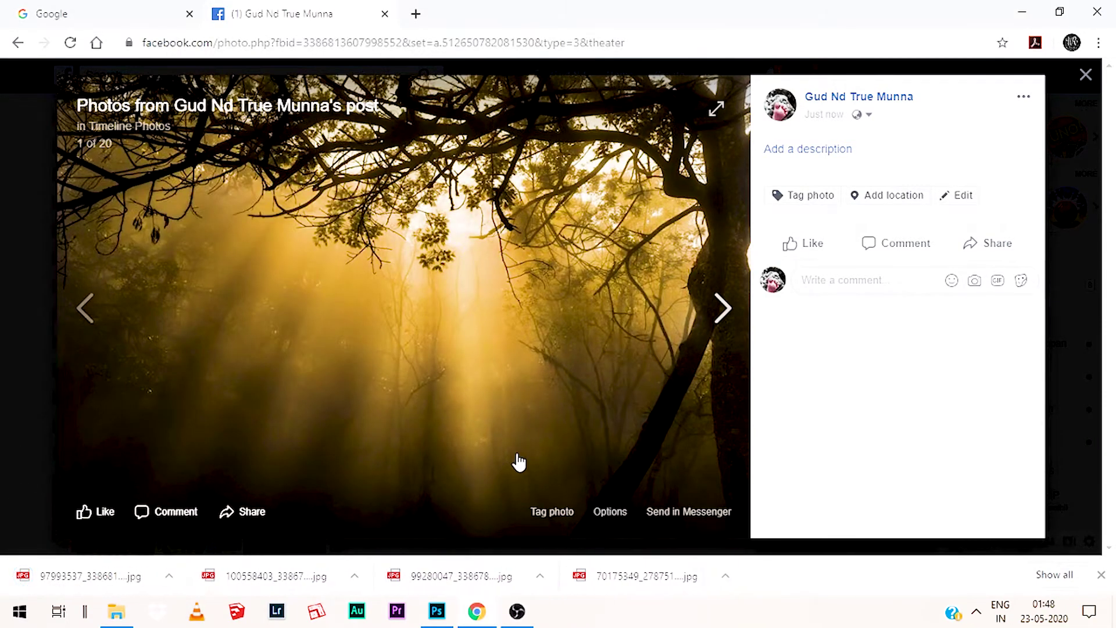
Open IMG_76041's properties and review its Details and General tabs.
left_click(115, 617)
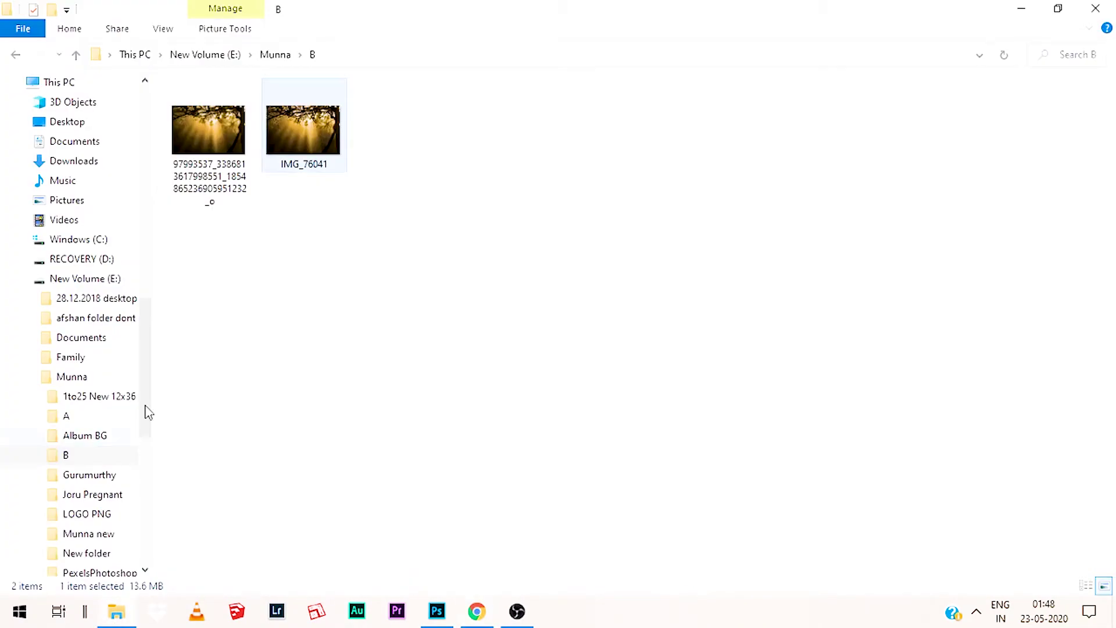
right_click(280, 134)
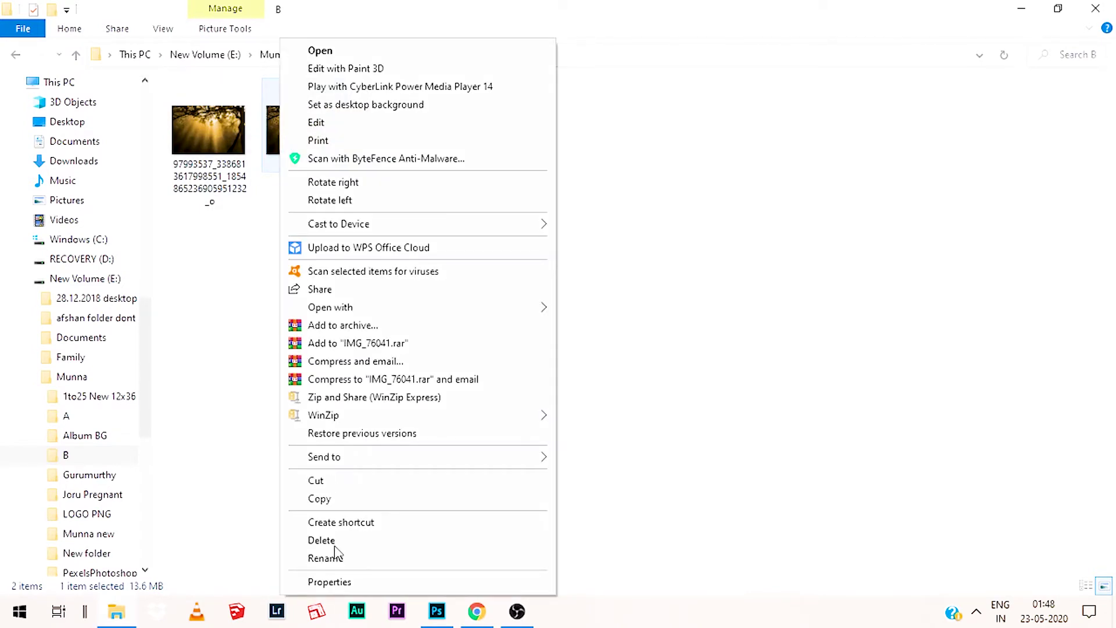
left_click(329, 581)
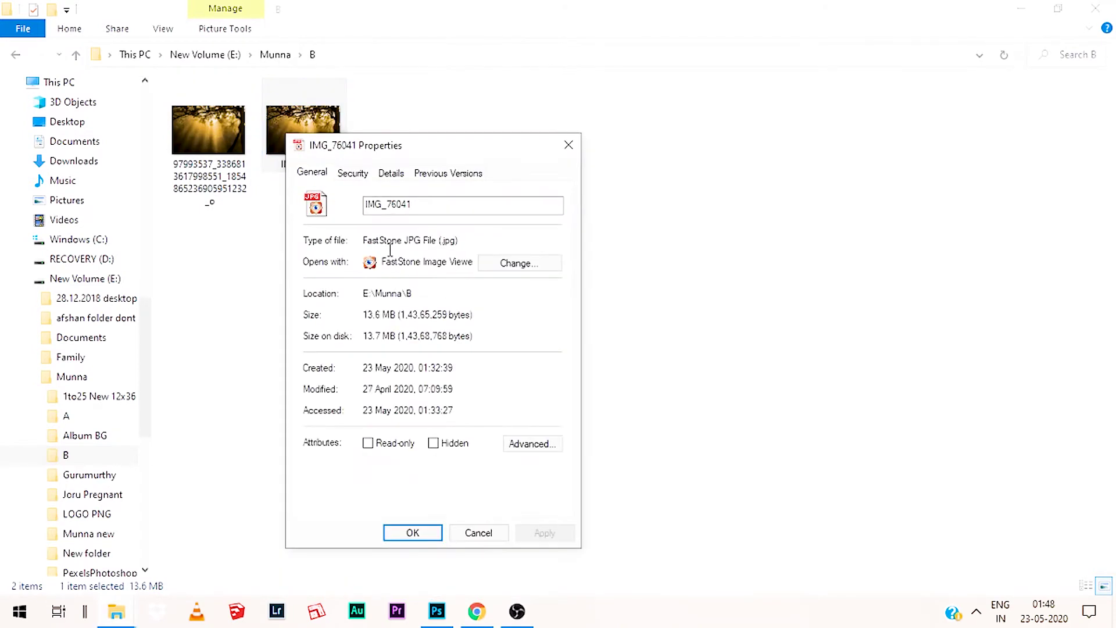
left_click(395, 175)
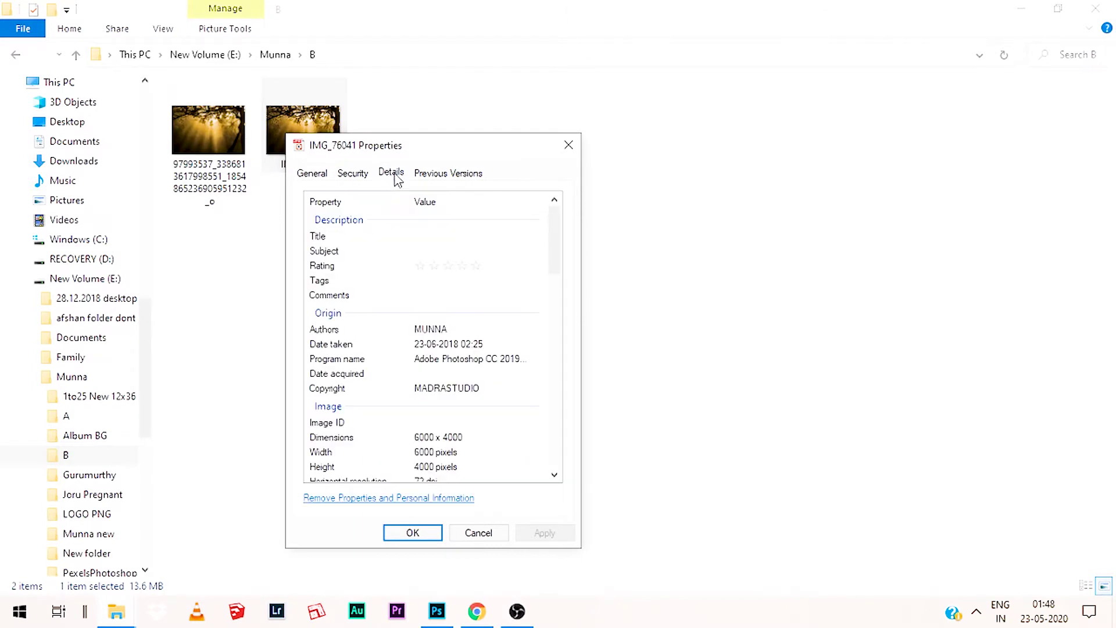
left_click(314, 176)
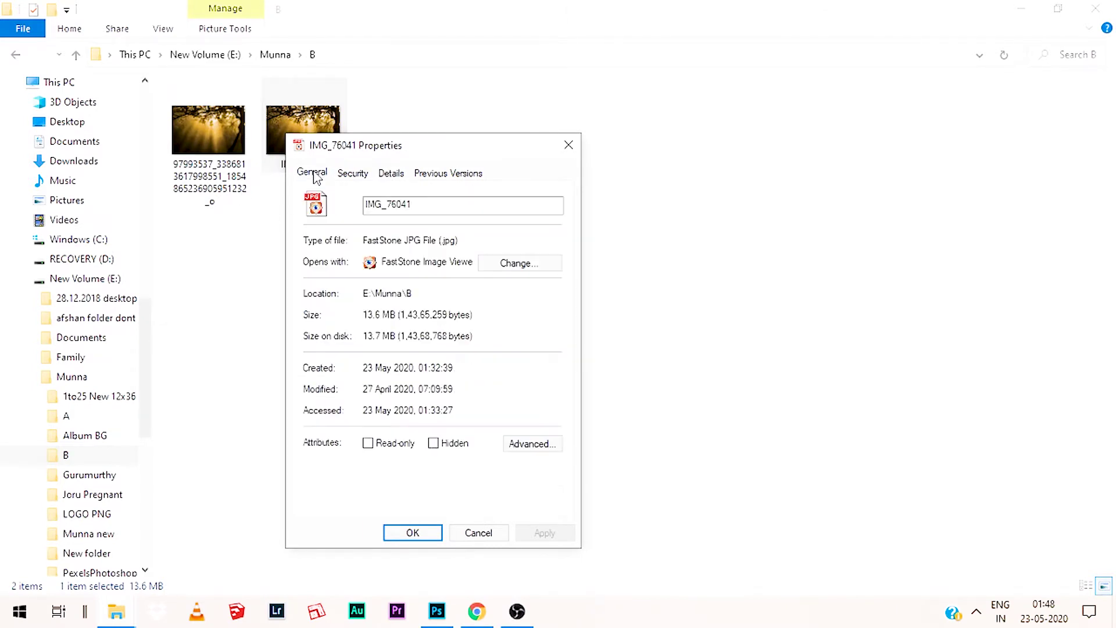
Place the downloaded copy's properties beside the original's, highlighting 13.6 MB versus 102 KB.
right_click(213, 130)
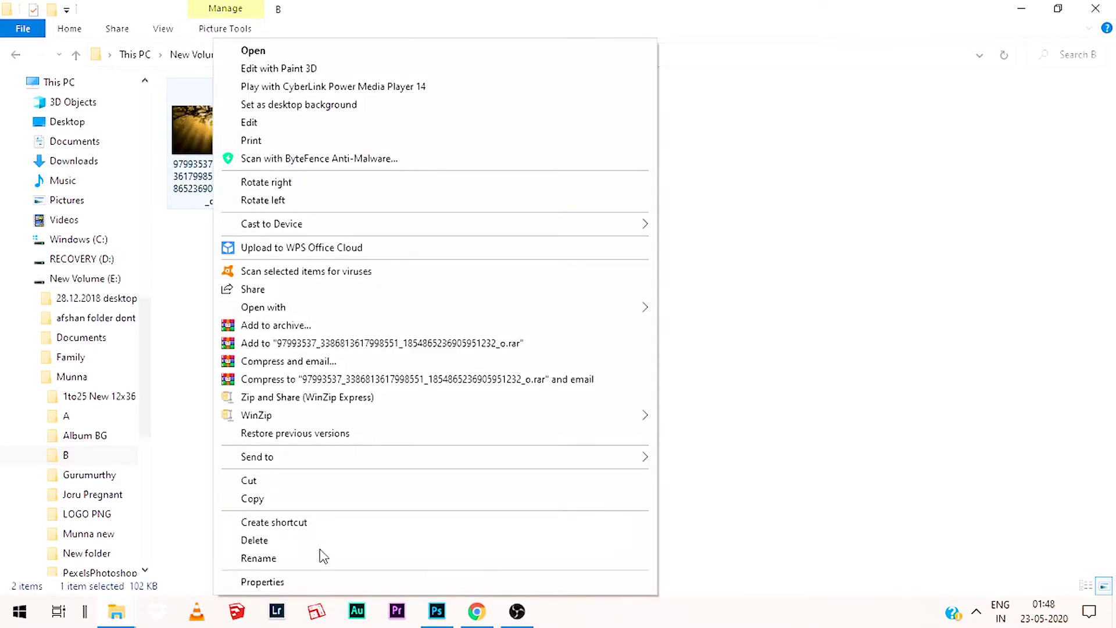
left_click(330, 581)
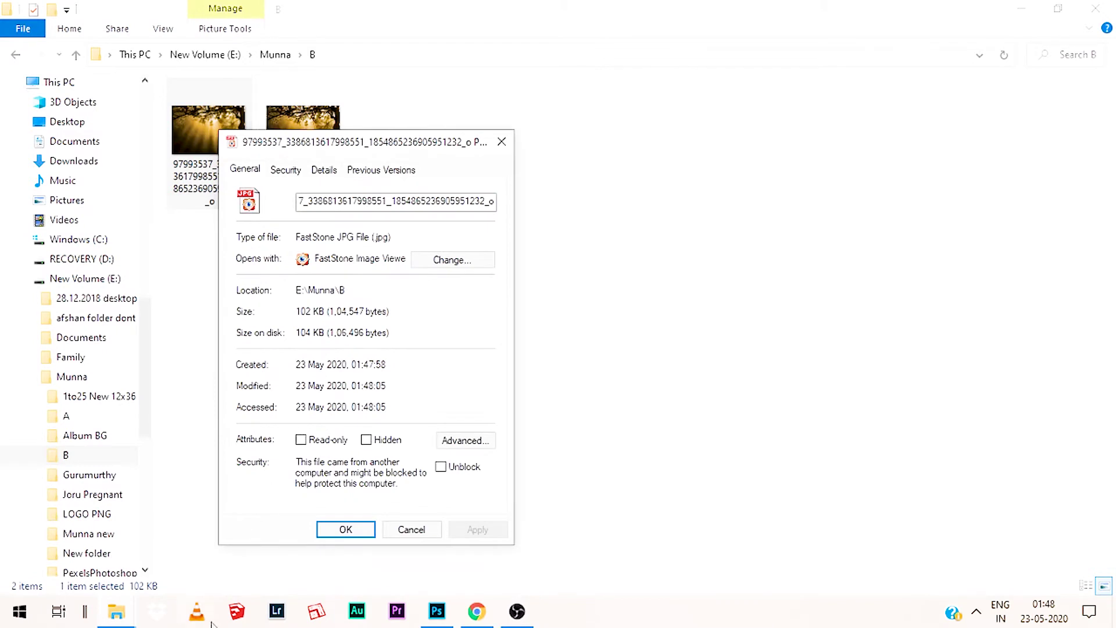
left_click(114, 616)
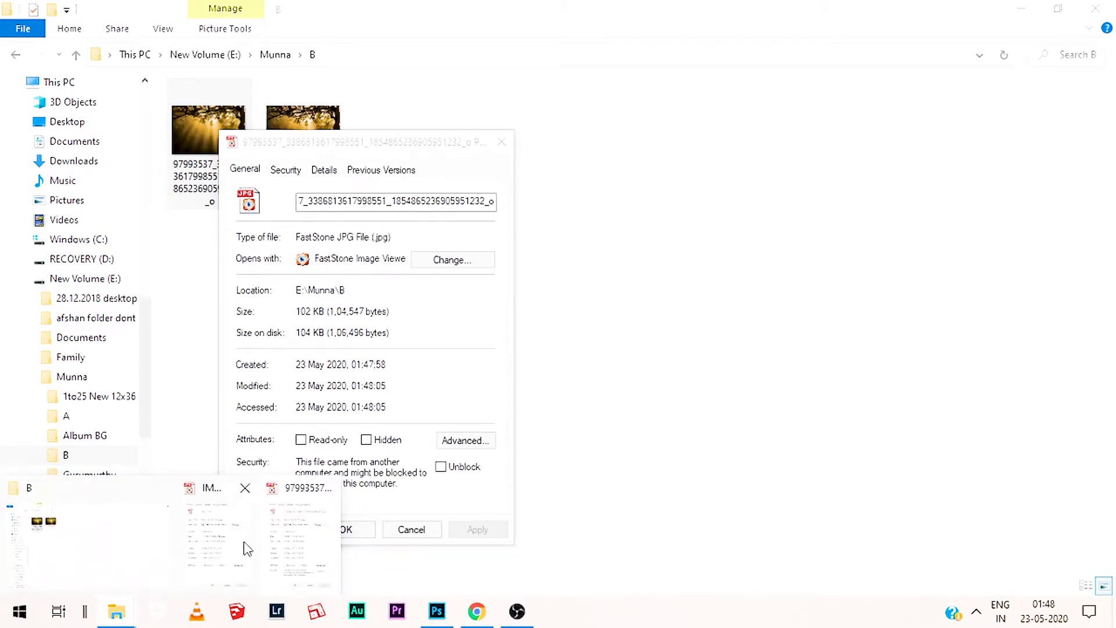
left_click(230, 543)
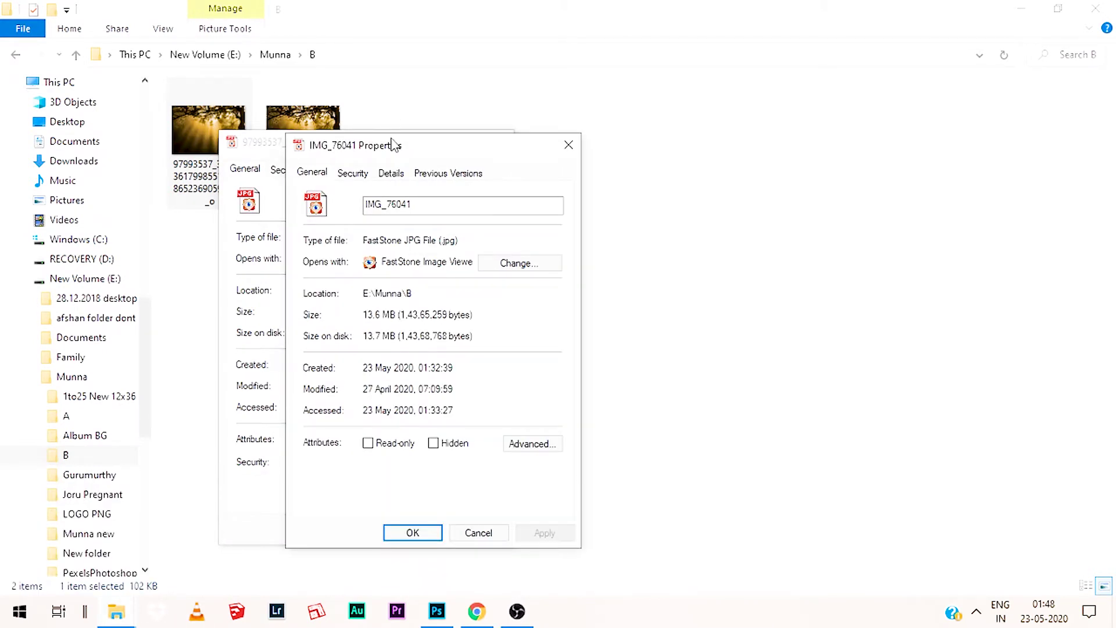
left_click_drag(394, 149, 626, 147)
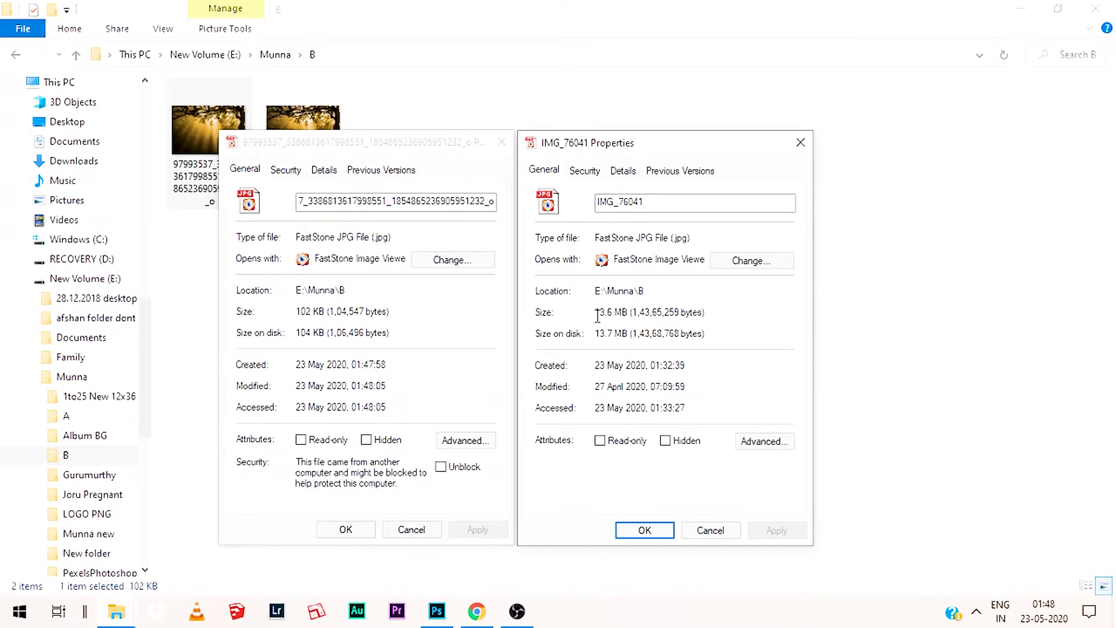
left_click_drag(598, 315, 614, 315)
mouse_move(296, 312)
left_mouse_down()
mouse_move(330, 312)
mouse_move(319, 312)
left_mouse_up()
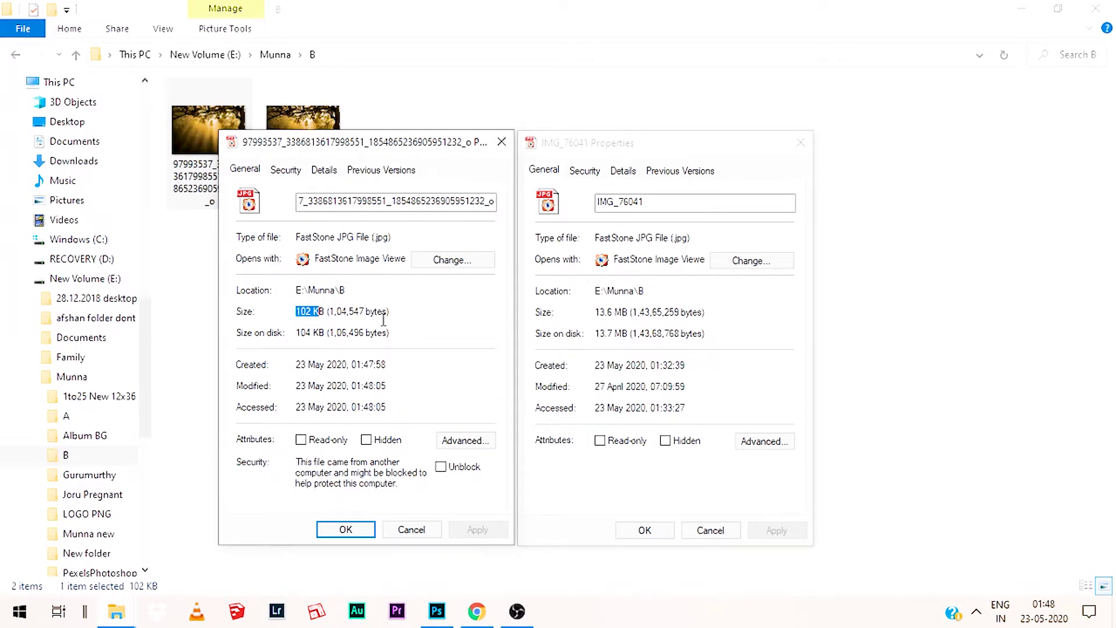
Switch both properties dialogs to Details, highlighting the copy's 960 × 640 versus the original's 6000 × 4000.
left_click(325, 170)
left_click(623, 171)
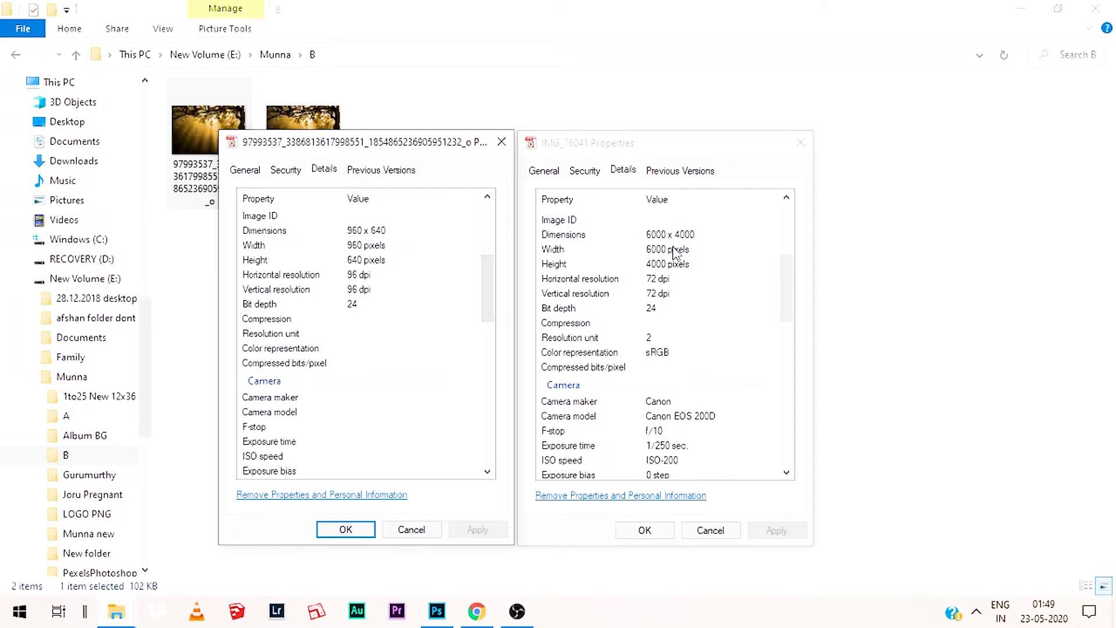
left_click(356, 231)
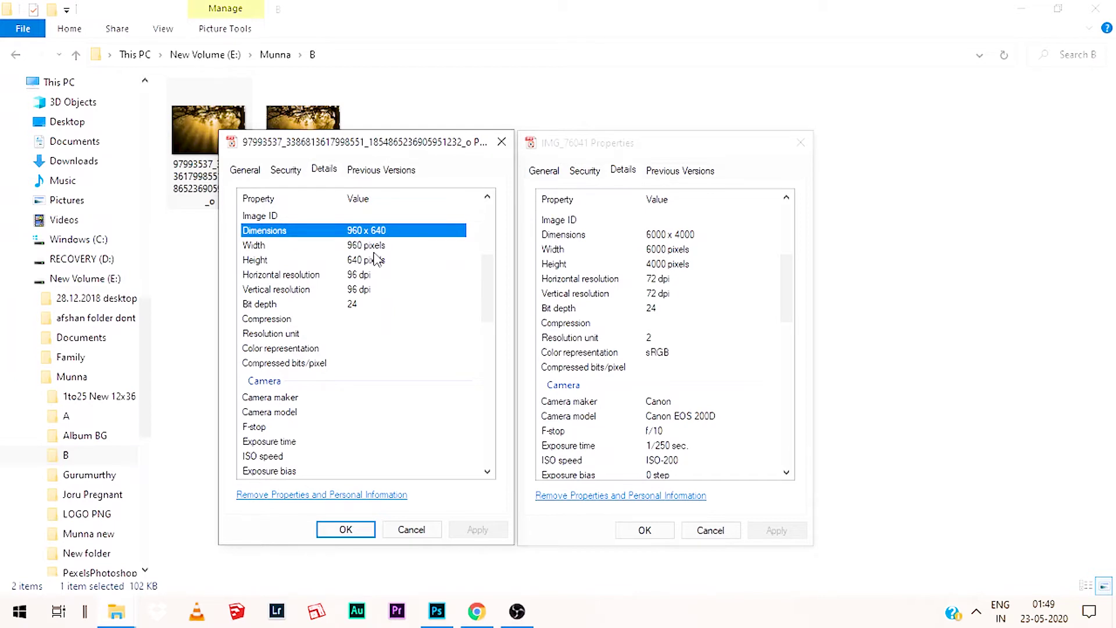
Bring up Photoshop's Image Size for IMG_76041 (Ctrl+Alt+I) with width and height in Pixels.
left_click(436, 611)
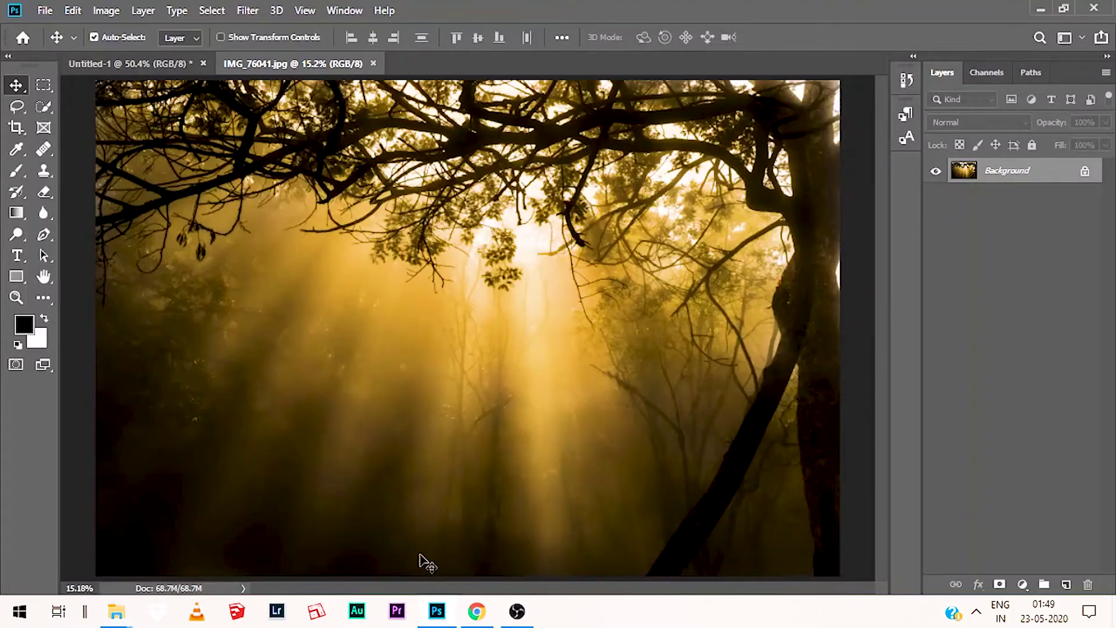
key("ctrl")
key("ctrl+alt+i")
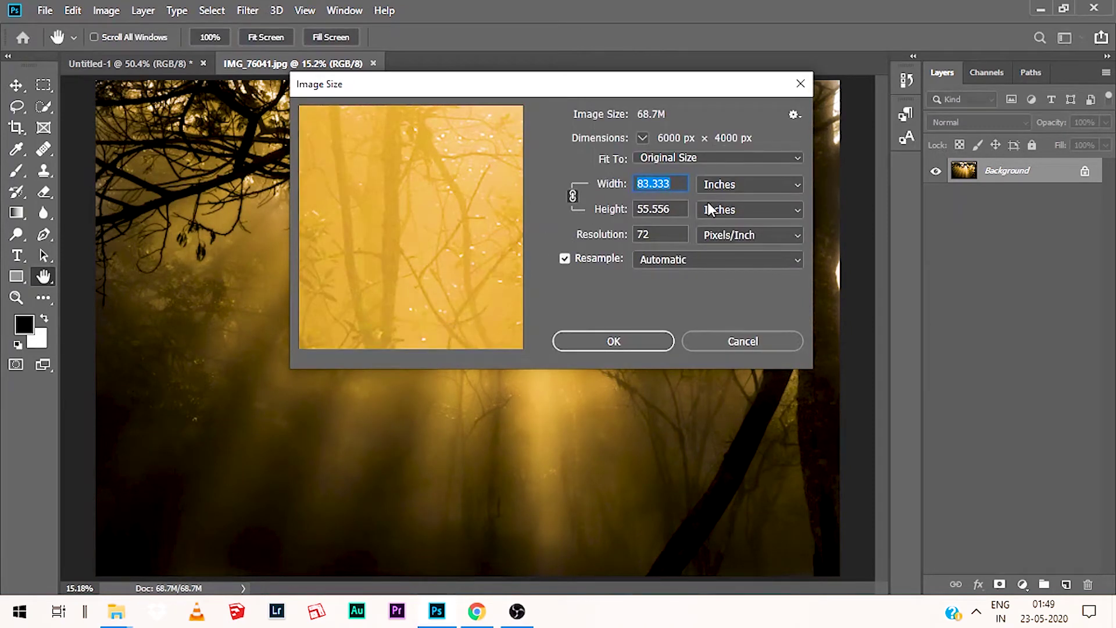
left_click(767, 190)
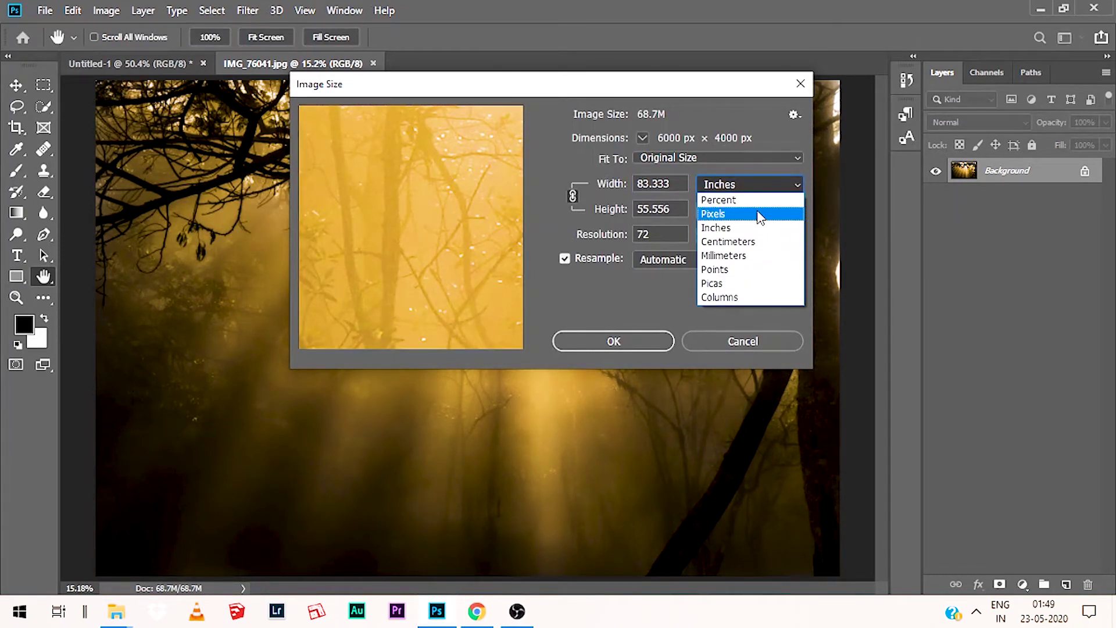
left_click(760, 215)
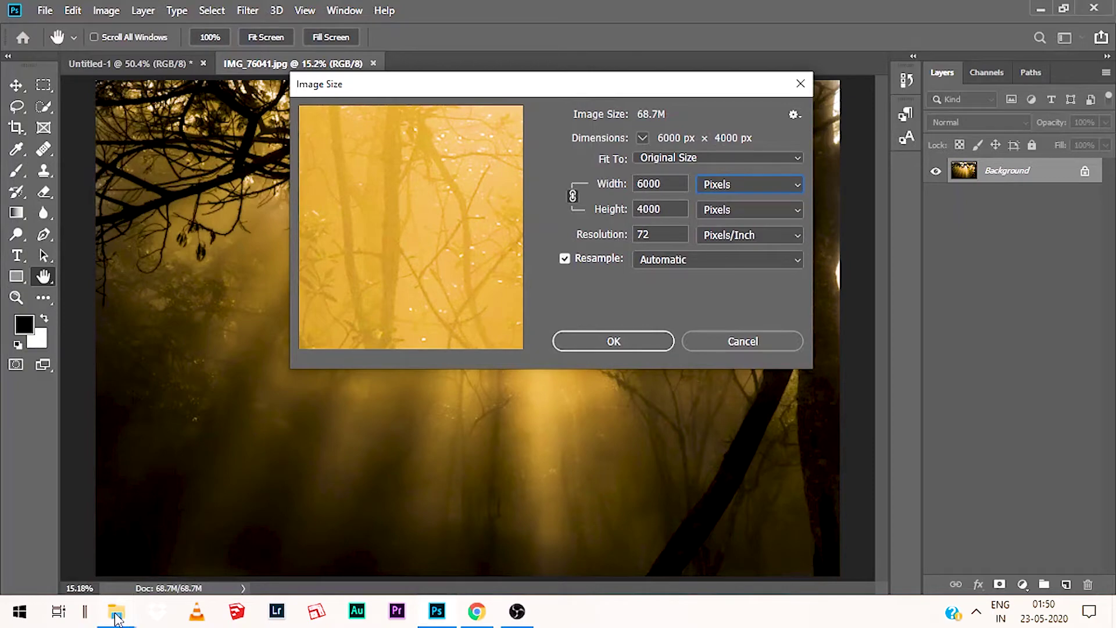
left_click(291, 542)
Set the width to 960 px, choose Bicubic Sharper (reduction) resampling, and apply.
double_click(663, 183)
type("9")
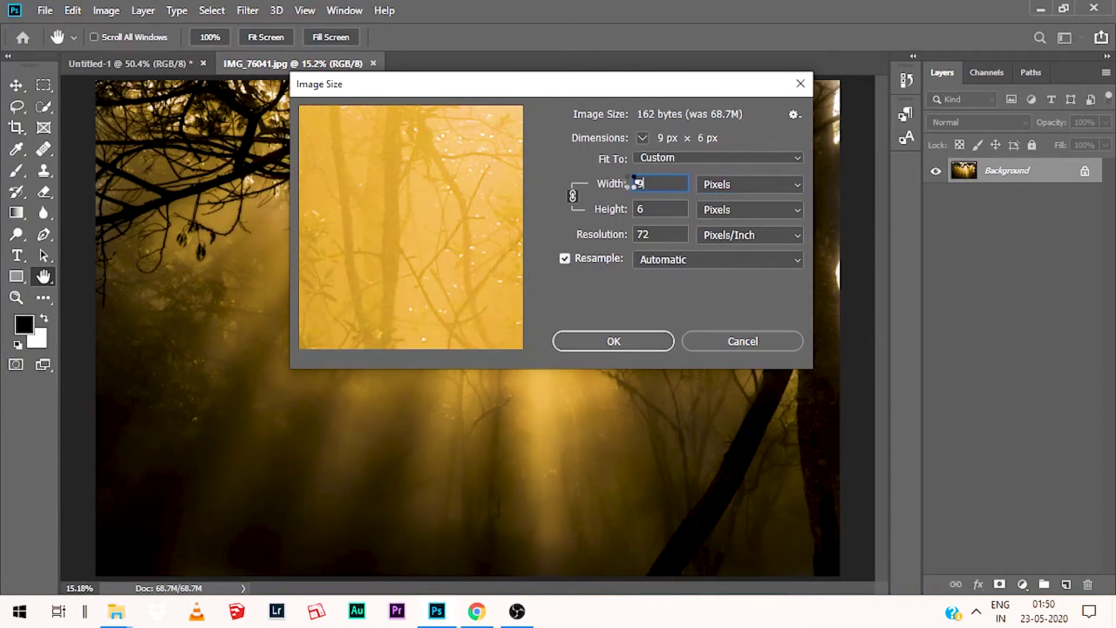
type("60")
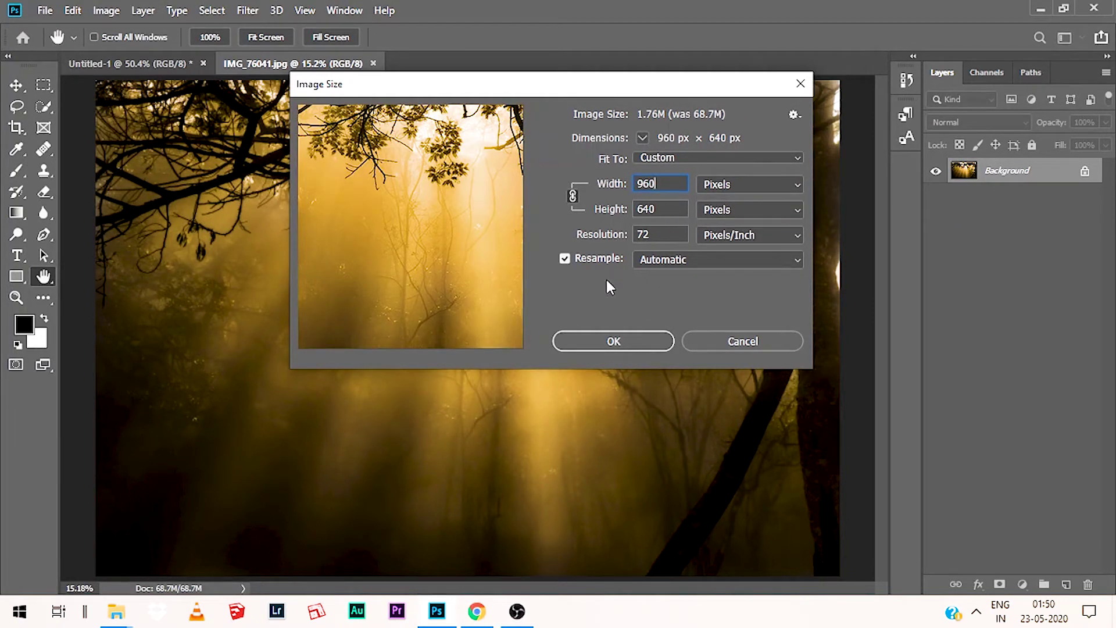
left_click(654, 260)
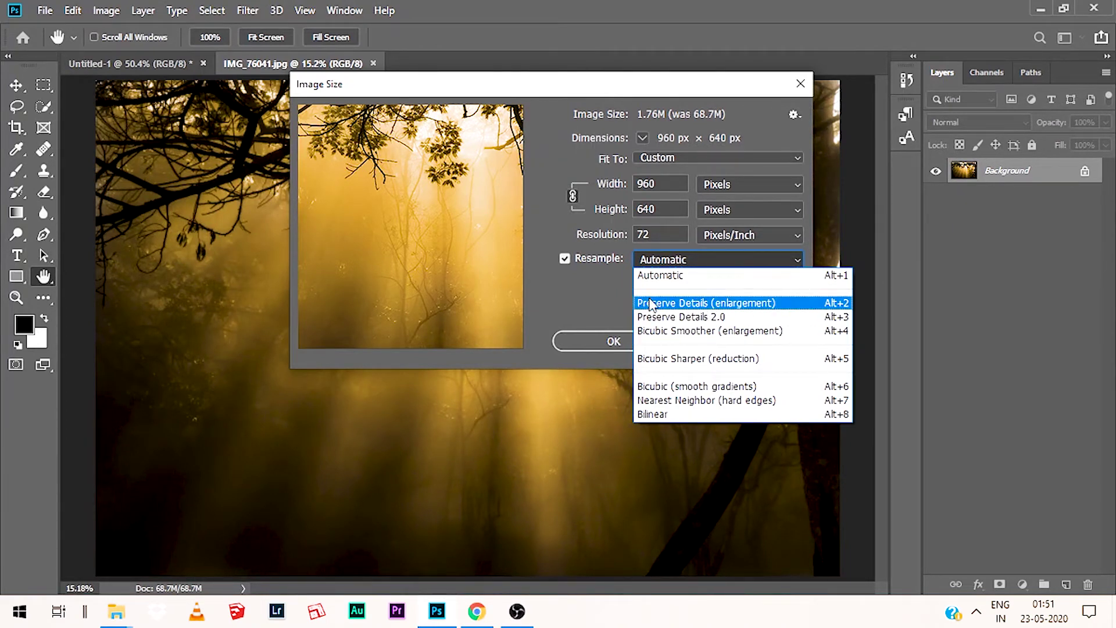
left_click(649, 360)
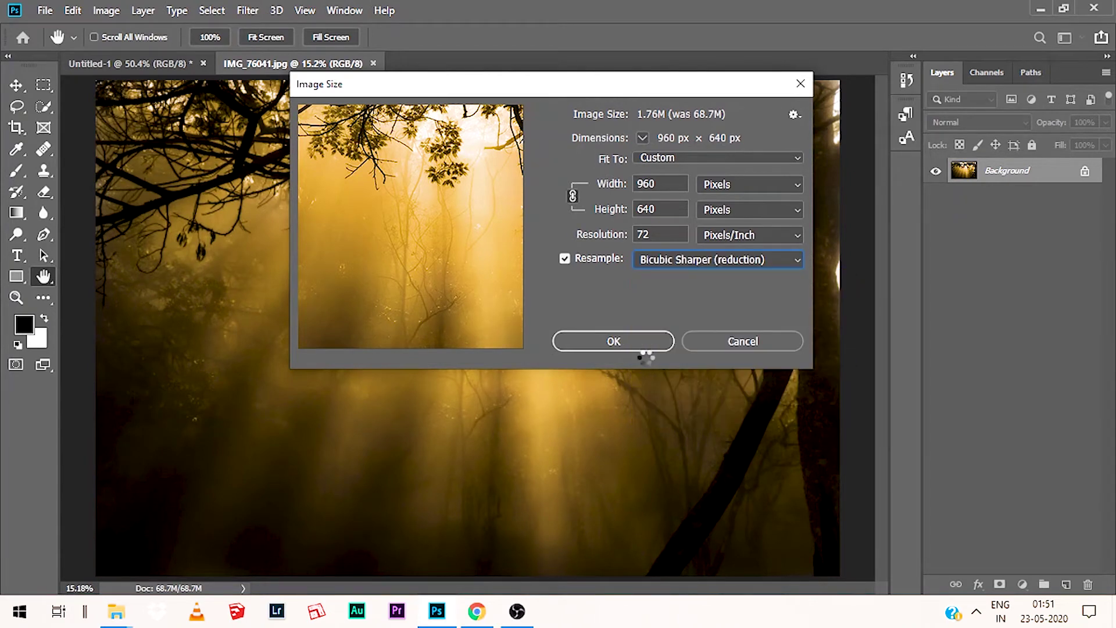
left_click(629, 348)
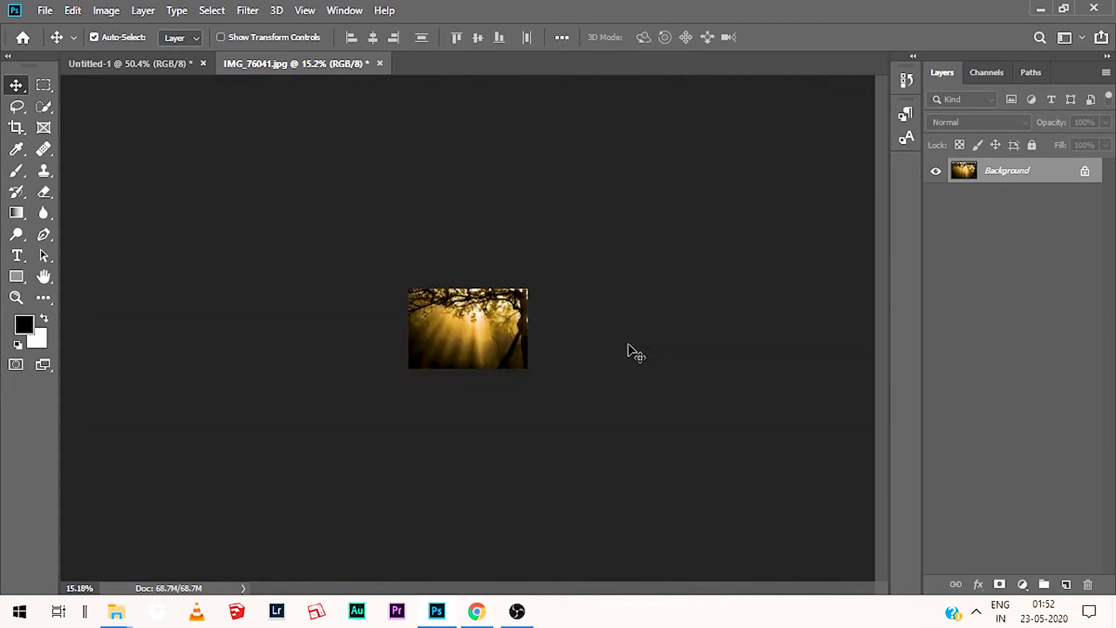
View the resized photo fitted to the window, then at 100% actual size.
key("ctrl+0")
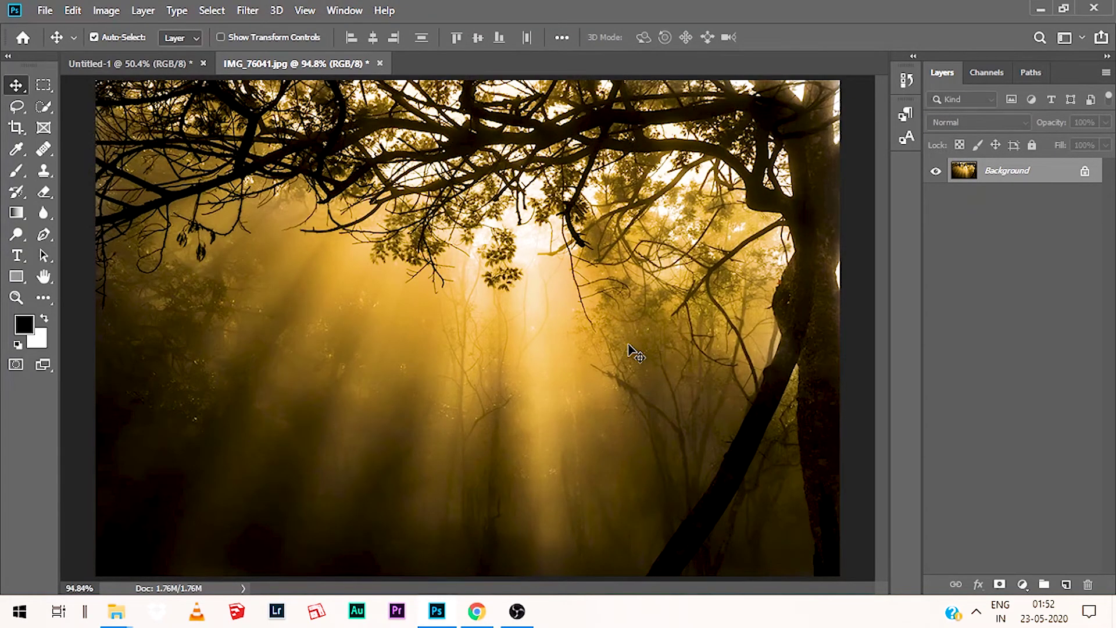
key("ctrl")
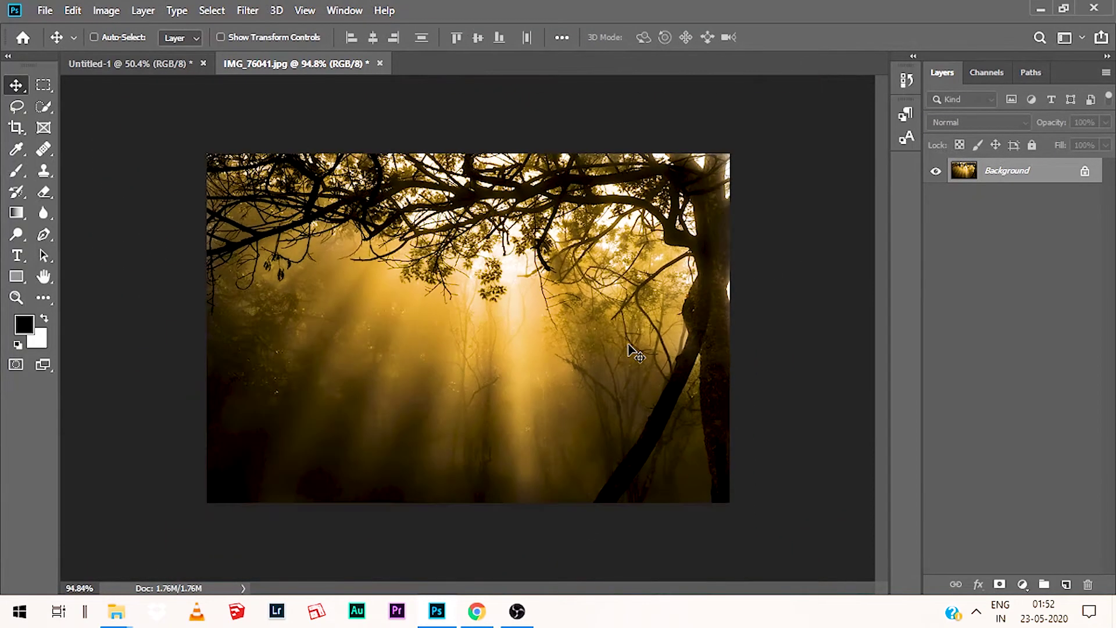
key("ctrl+1")
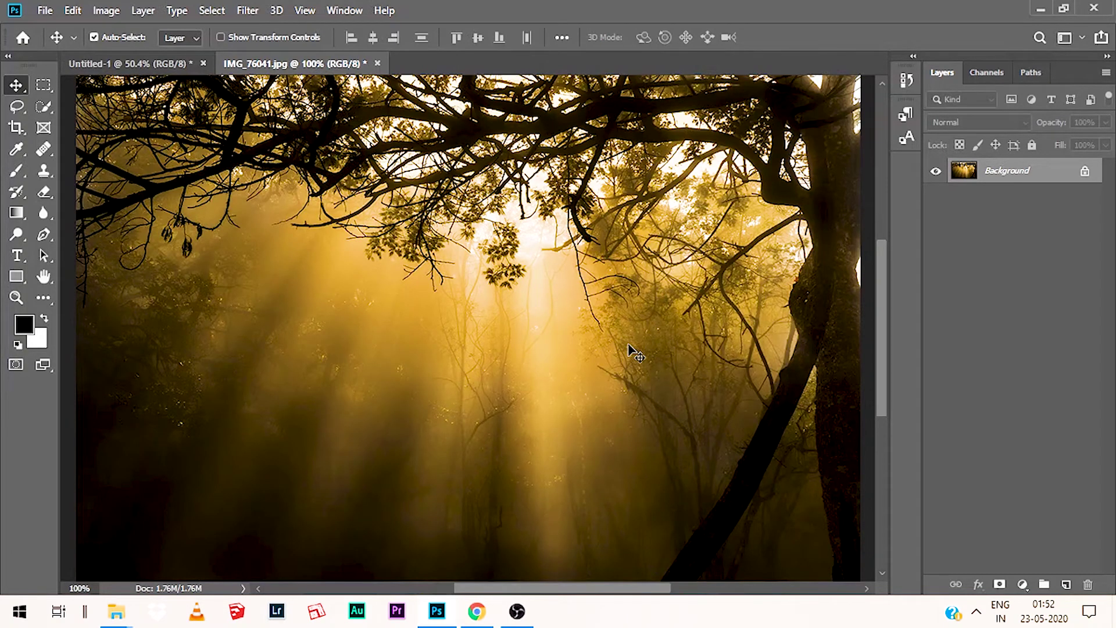
key("ctrl")
left_click(629, 344)
Save the resized photo as a JPEG named 'FB' in folder B.
key("ctrl+shift+s")
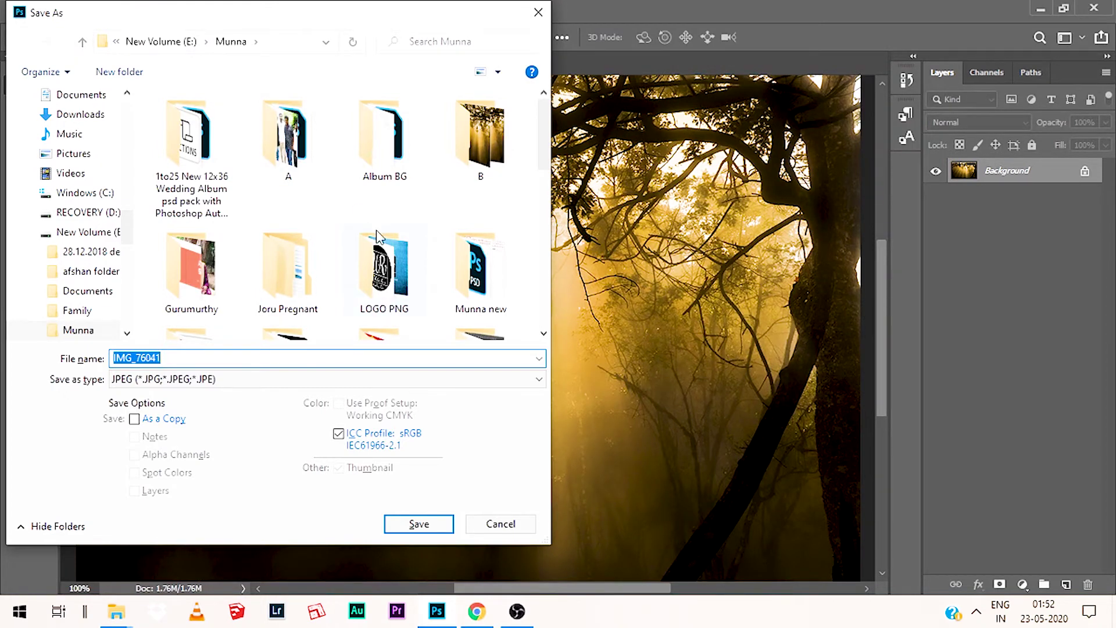
left_click(496, 168)
double_click(496, 168)
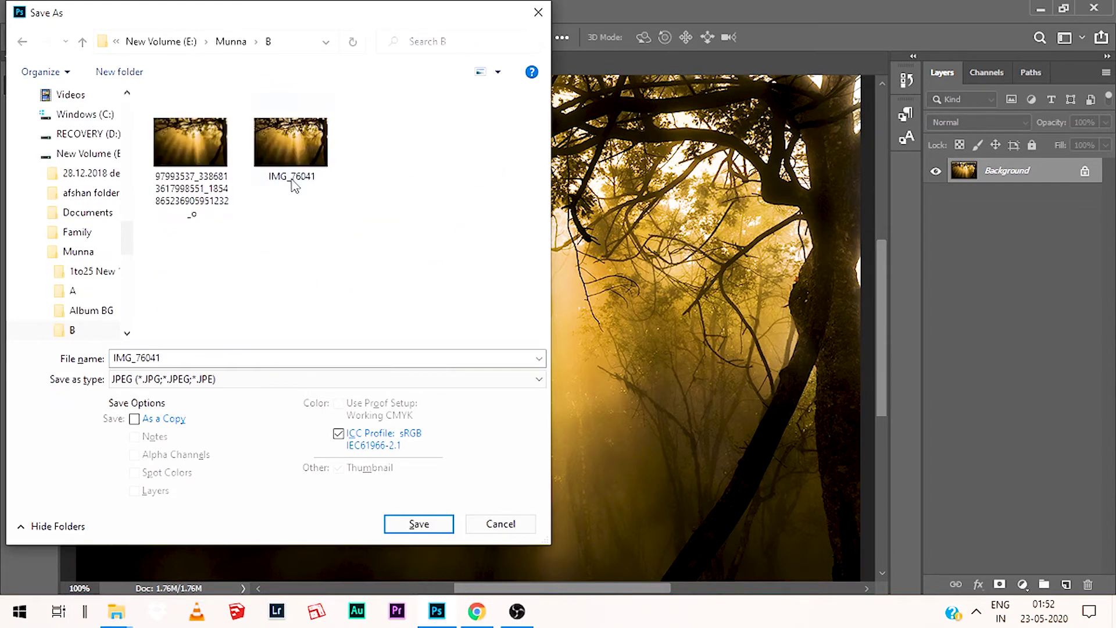
double_click(175, 359)
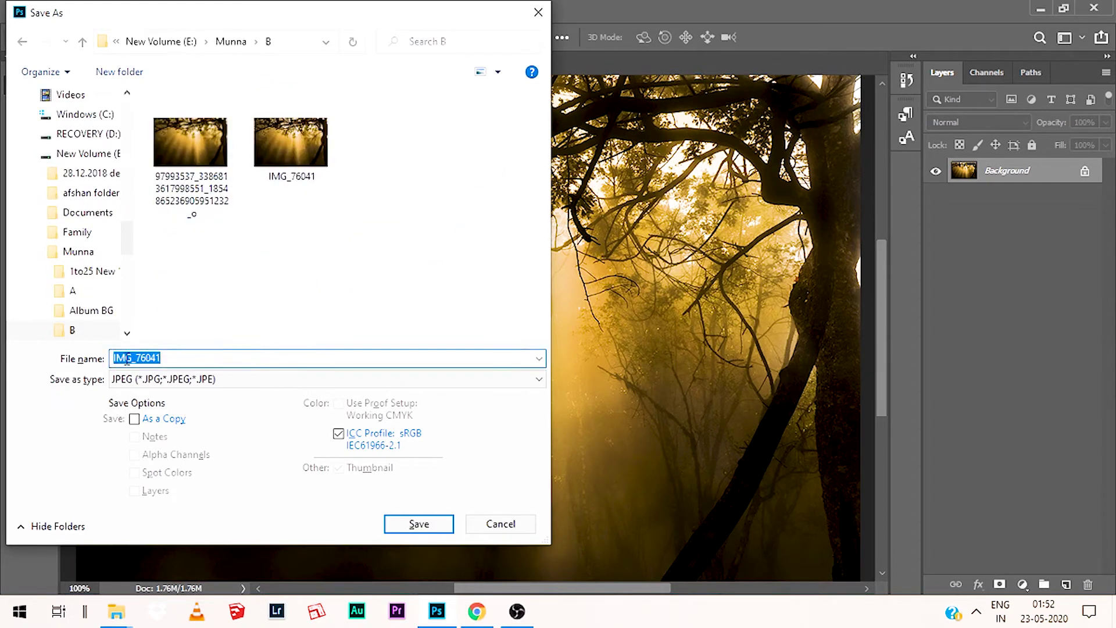
type("F")
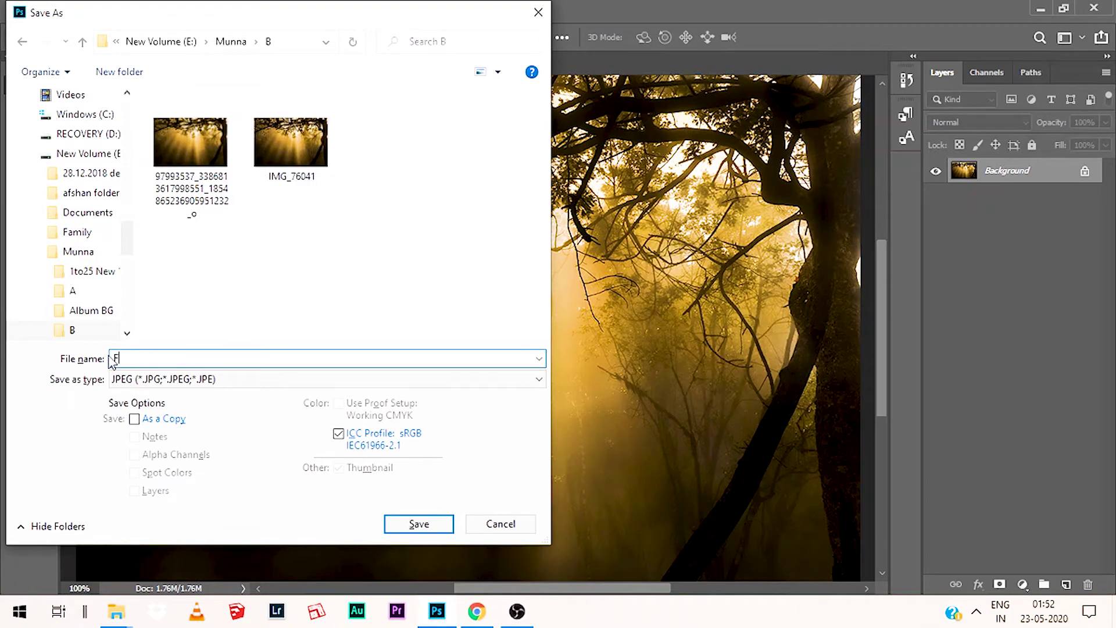
type("B")
left_click(413, 525)
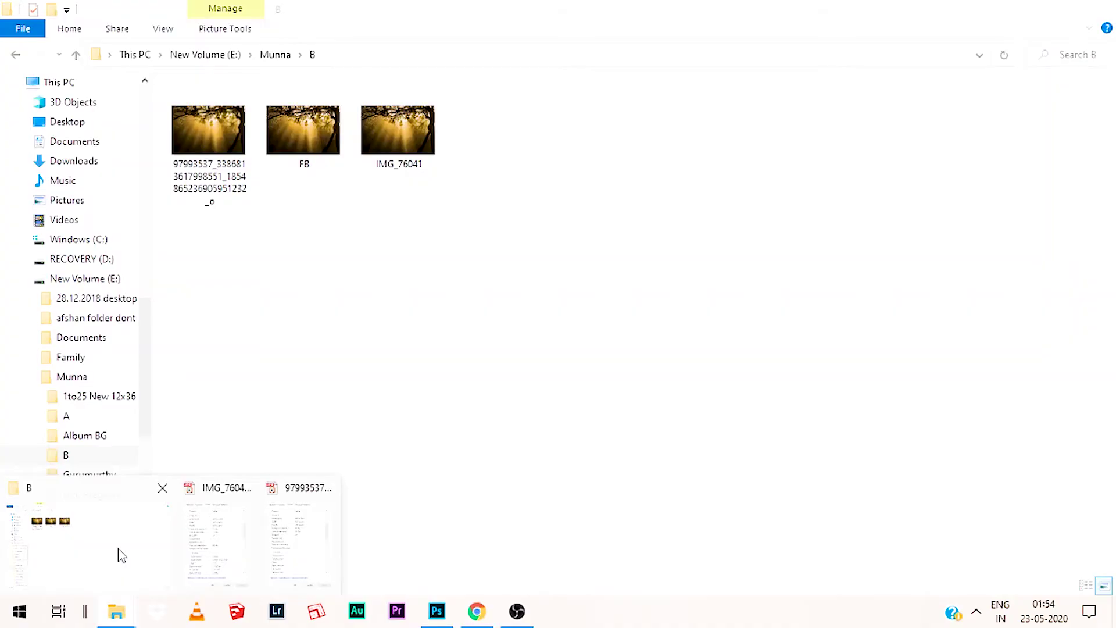
Open the 631 KB FB photo from the folder B window in the full-screen viewer.
left_click(121, 555)
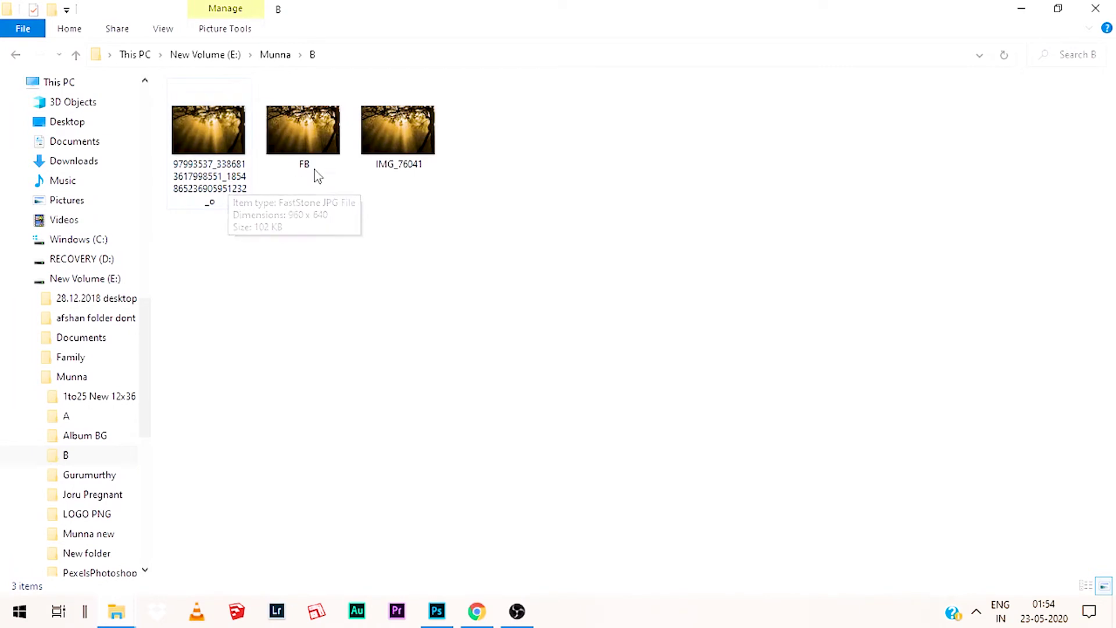
double_click(307, 162)
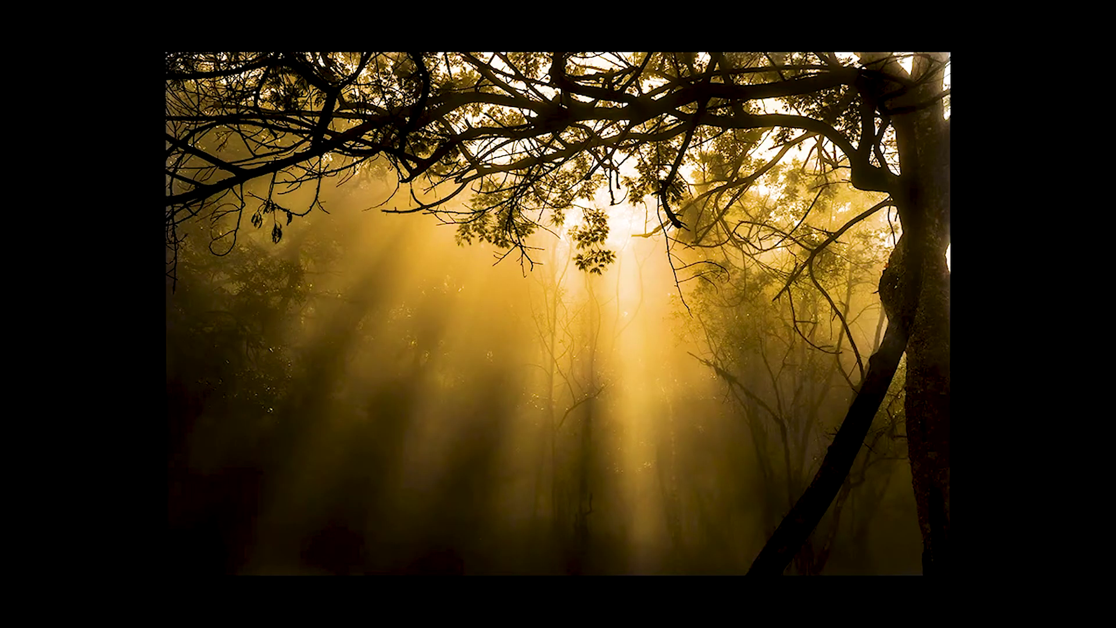
Show FB.jpg's info (960 × 640, 632 KB) and zoom in and out to check sharpness.
key("F2")
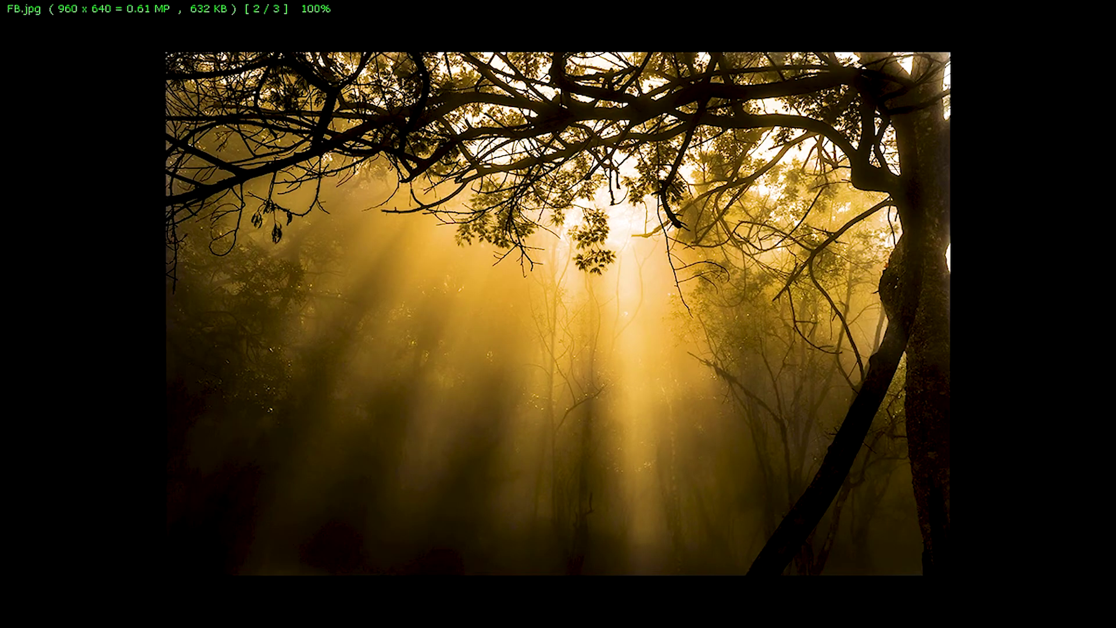
key("plus")
key("minus")
Flip repeatedly between FB.jpg and the earlier Facebook download, then exit the viewer.
key("Left")
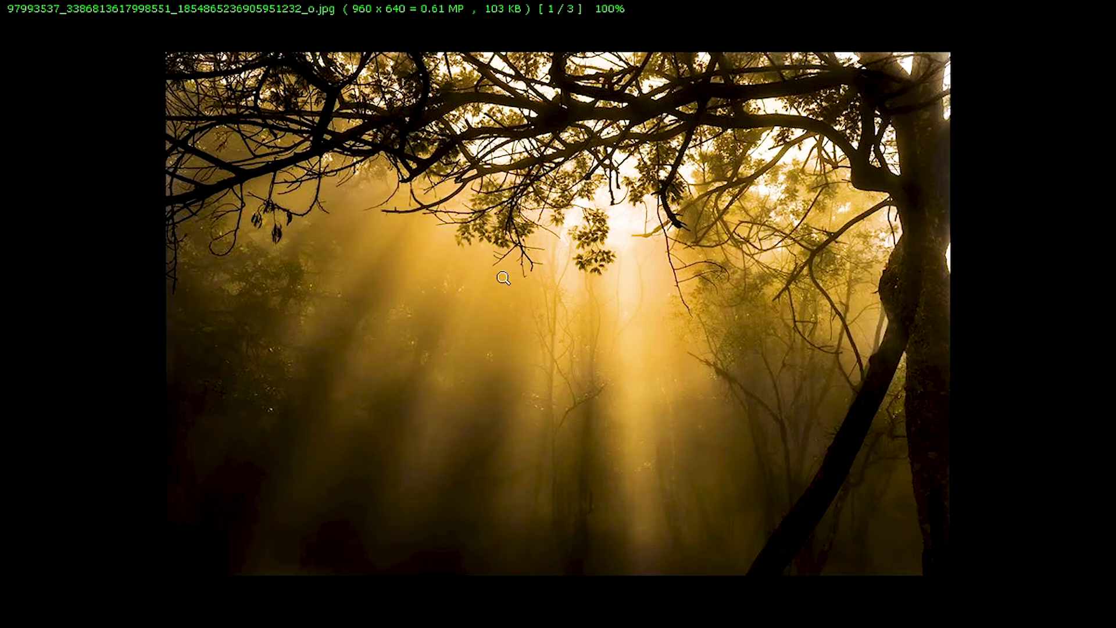
key("Right")
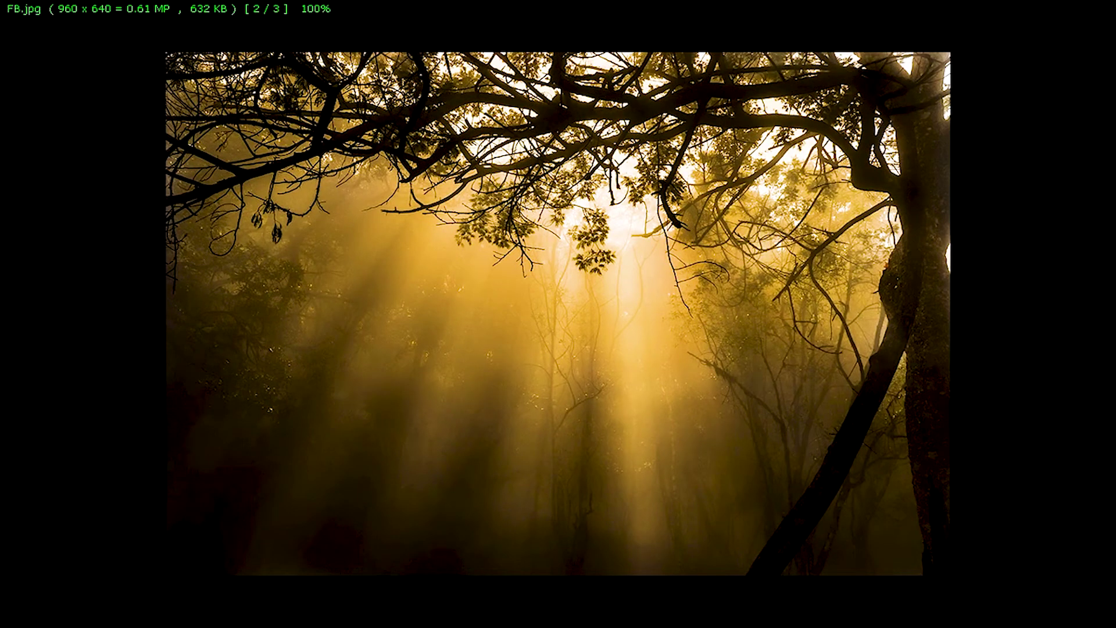
key("Left")
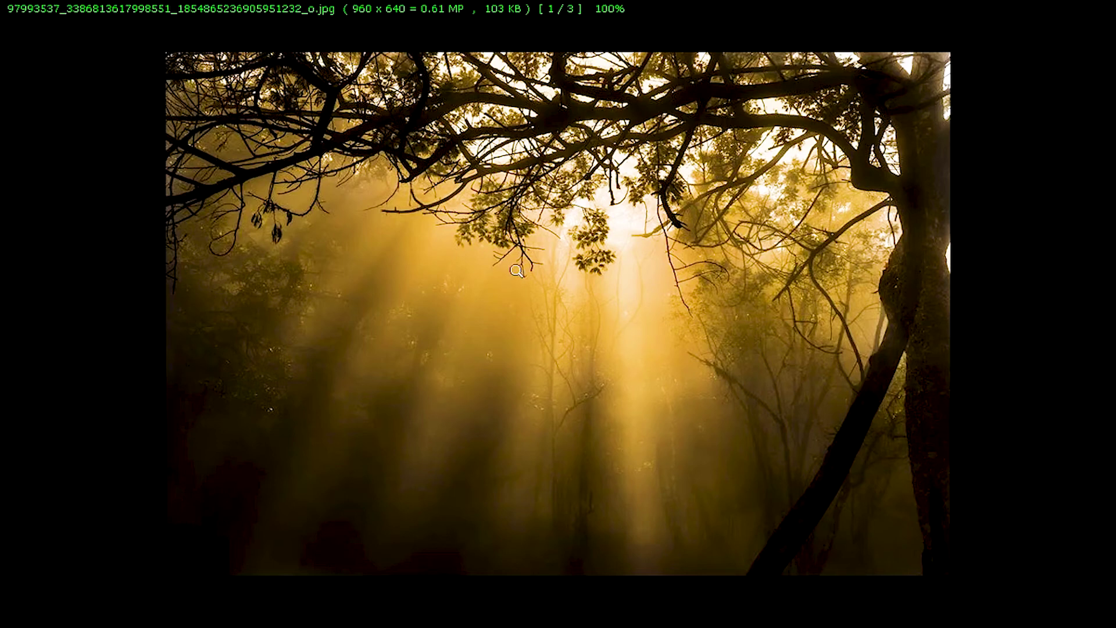
key("Right")
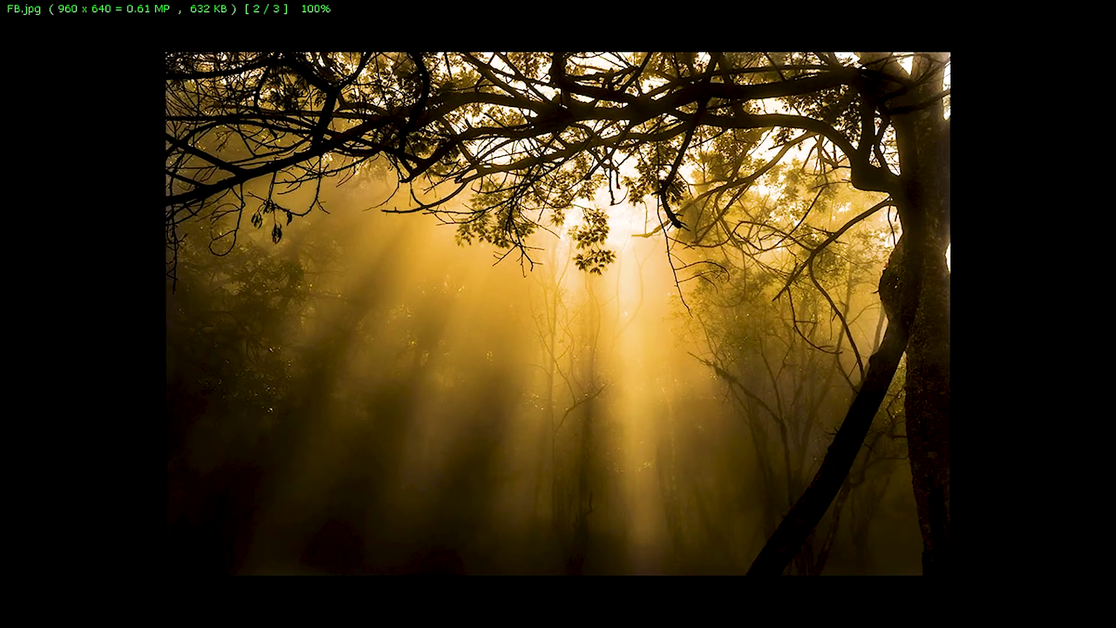
key("Left")
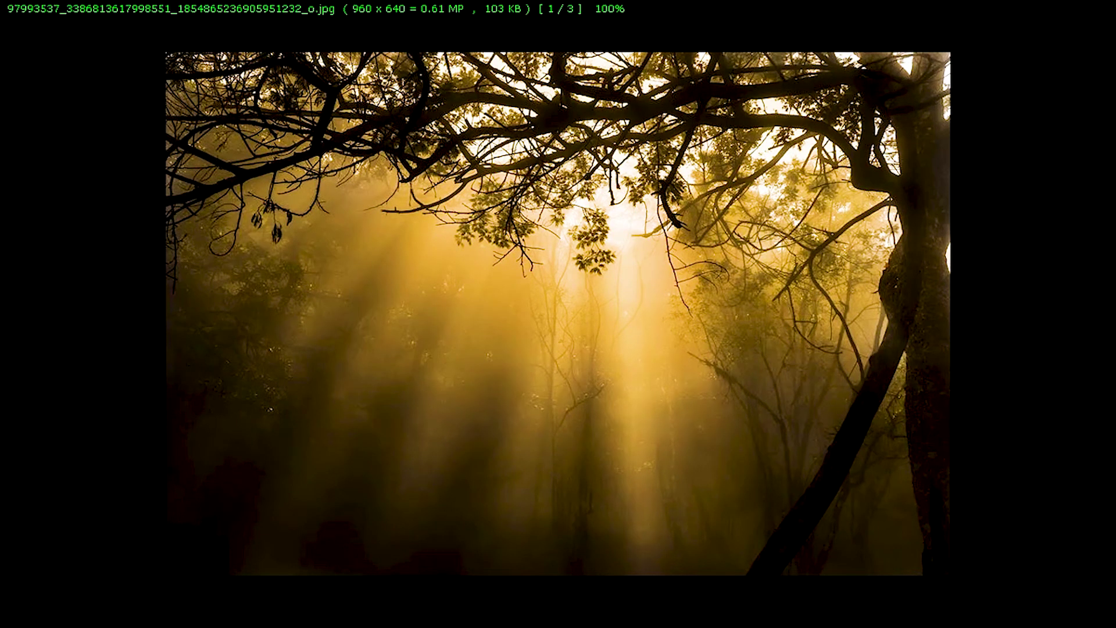
key("Right")
key("Left")
key("Right")
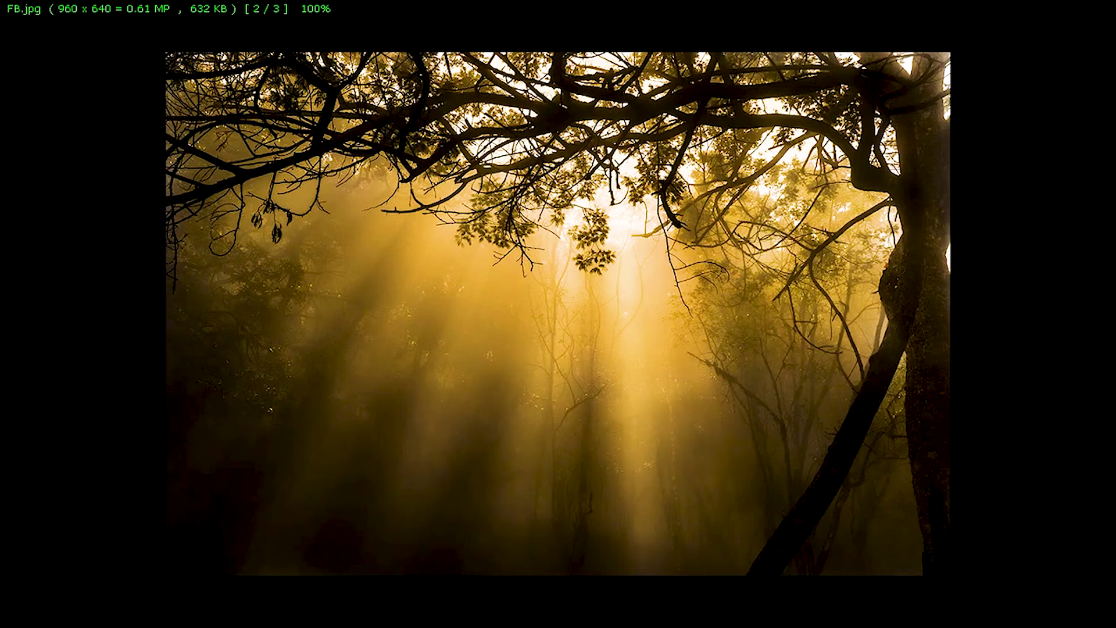
key("Escape")
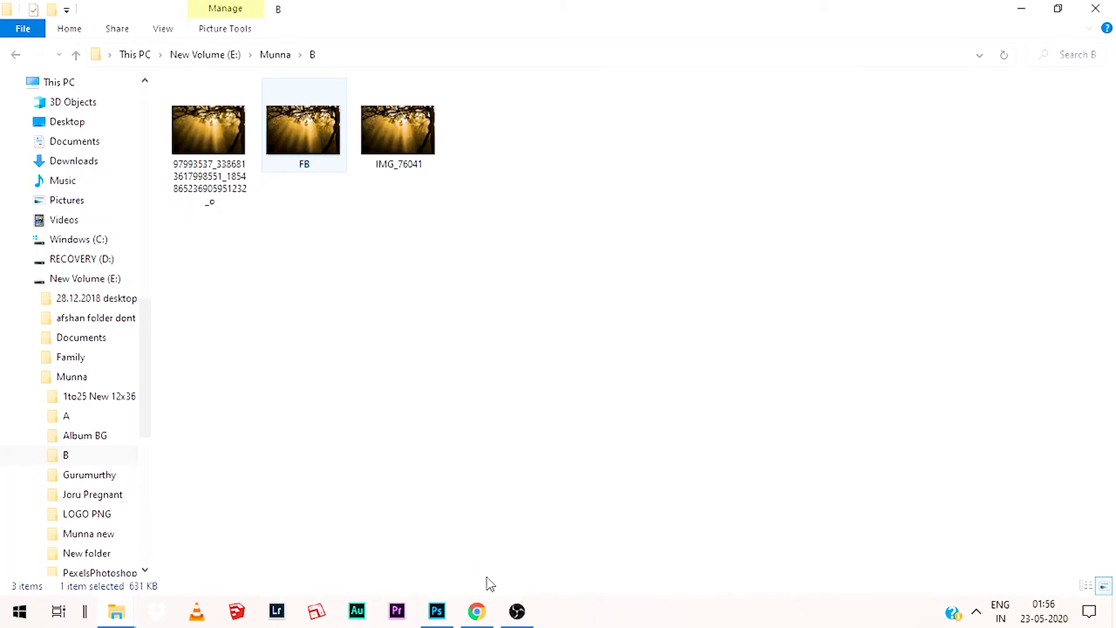
Publish the FB photo as a new Facebook photo post.
left_click(477, 611)
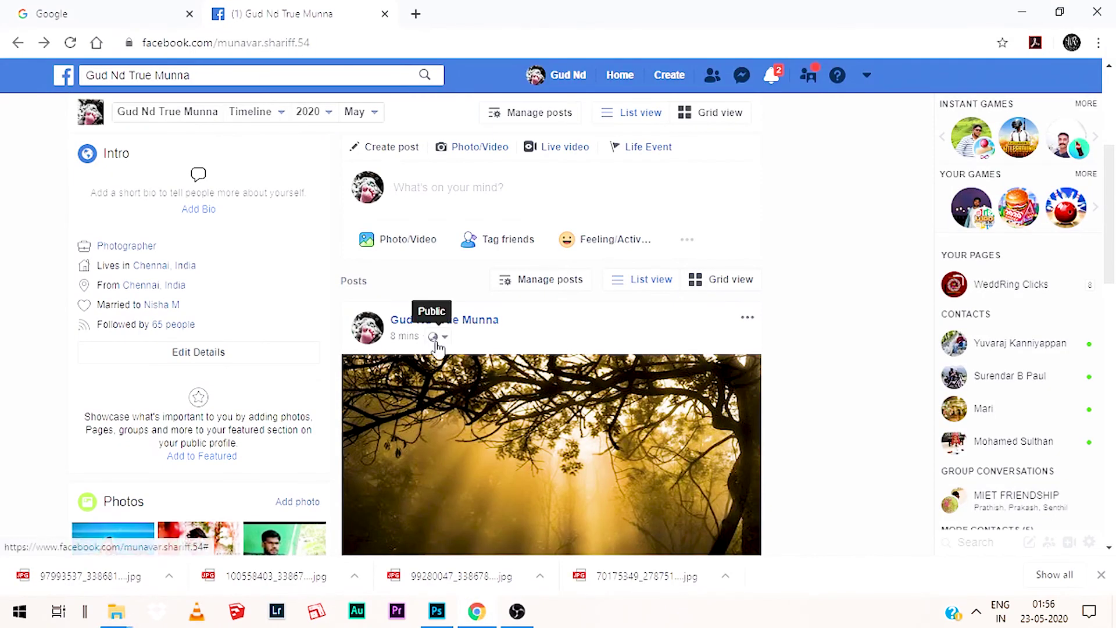
left_click(422, 248)
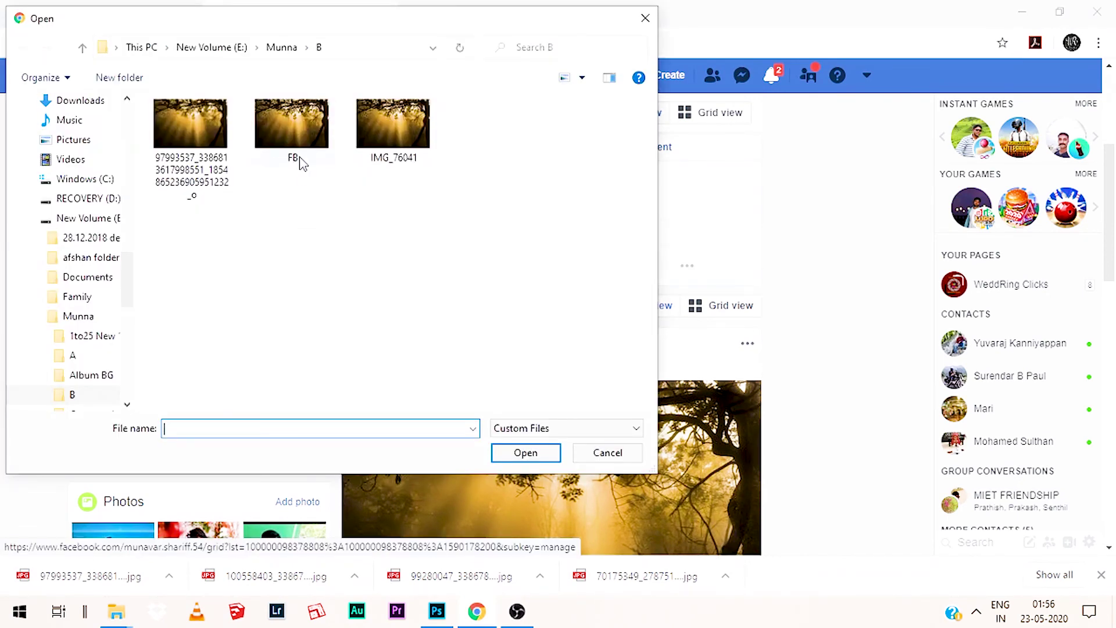
double_click(300, 160)
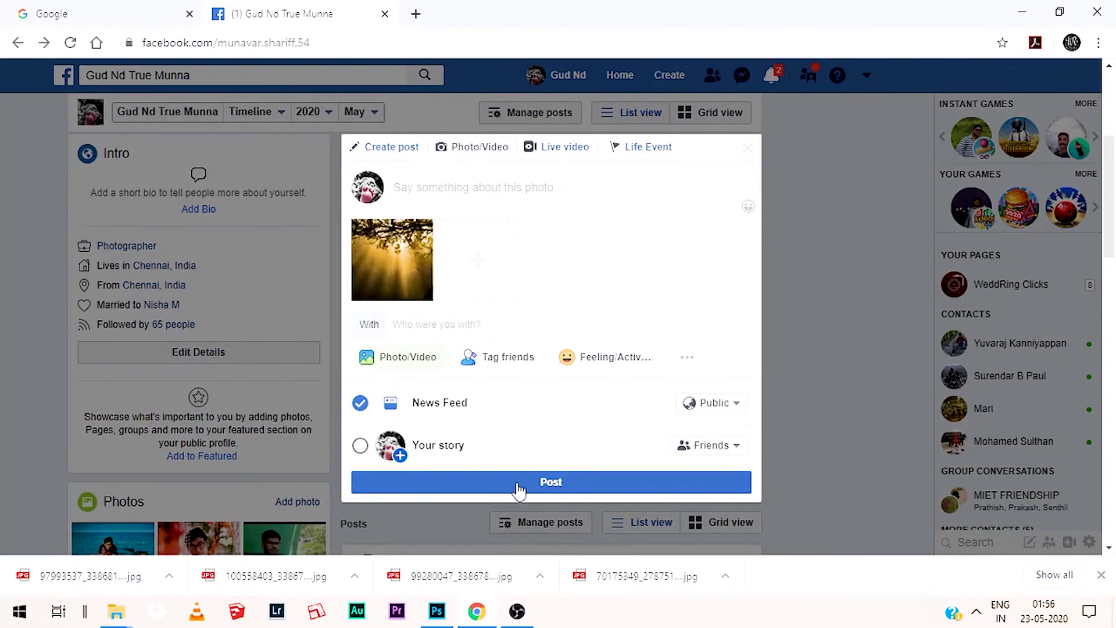
left_click(518, 486)
Save the posted photo from full view as 'FB D' into folder B.
right_click(517, 482)
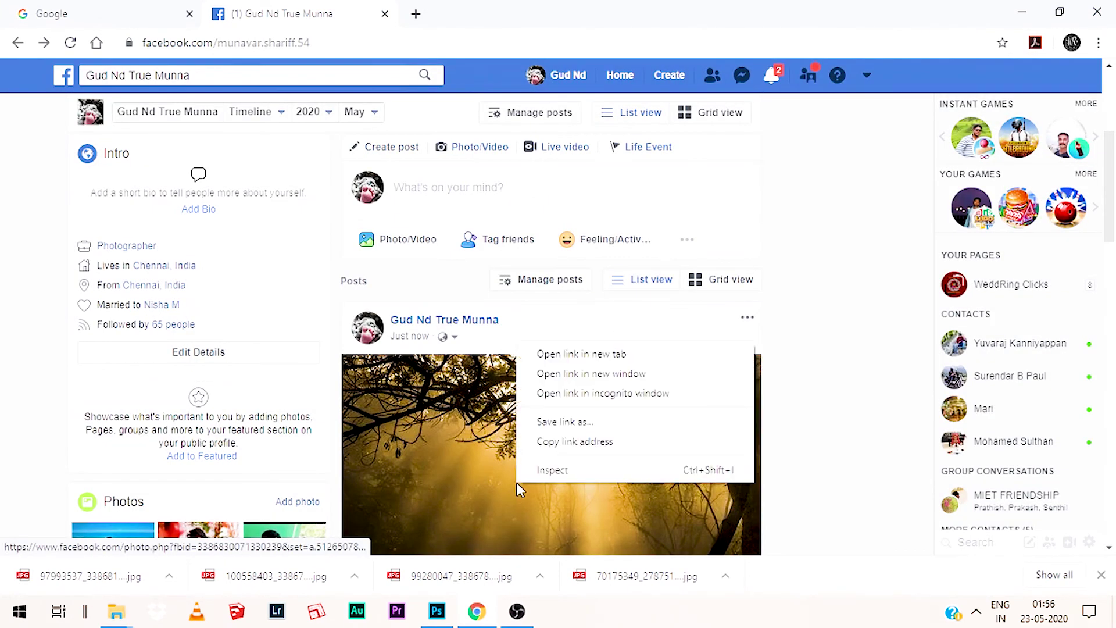
left_click(465, 469)
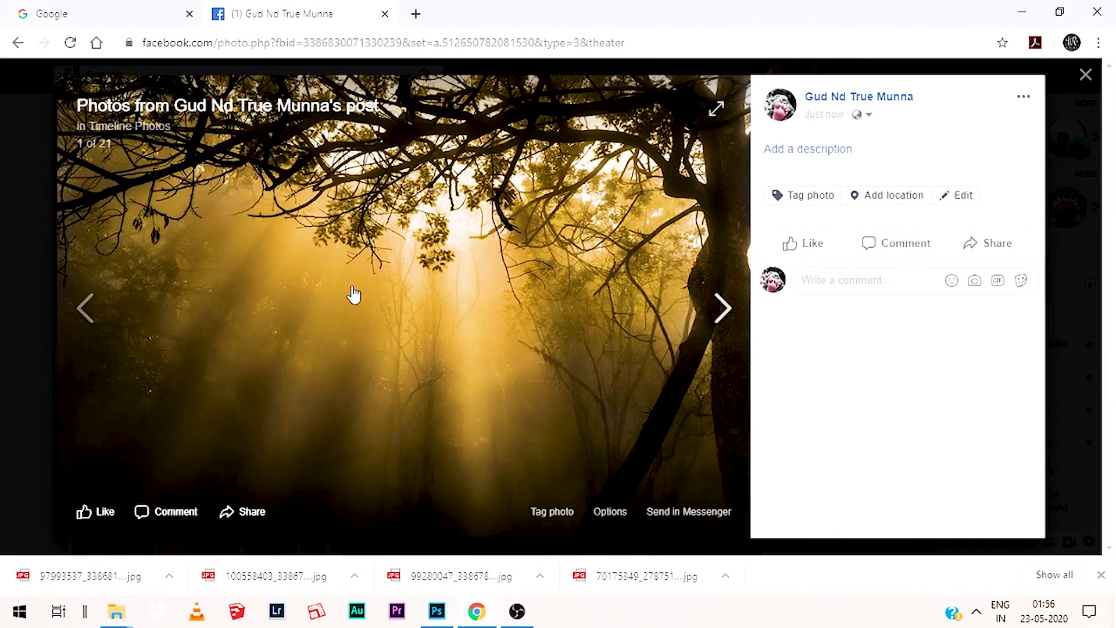
right_click(352, 286)
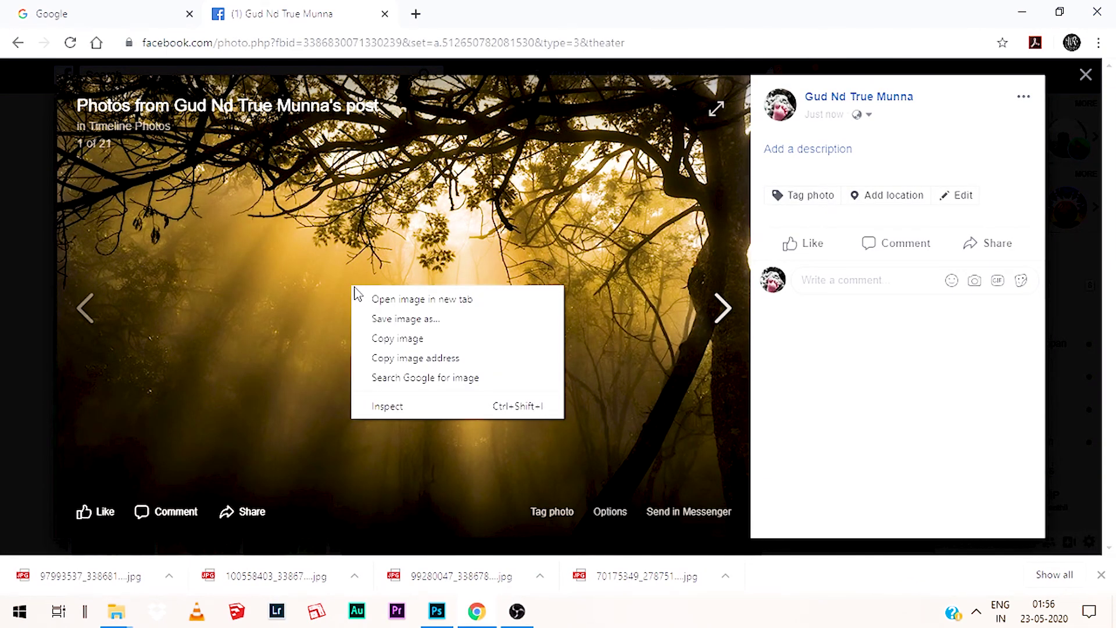
left_click(380, 332)
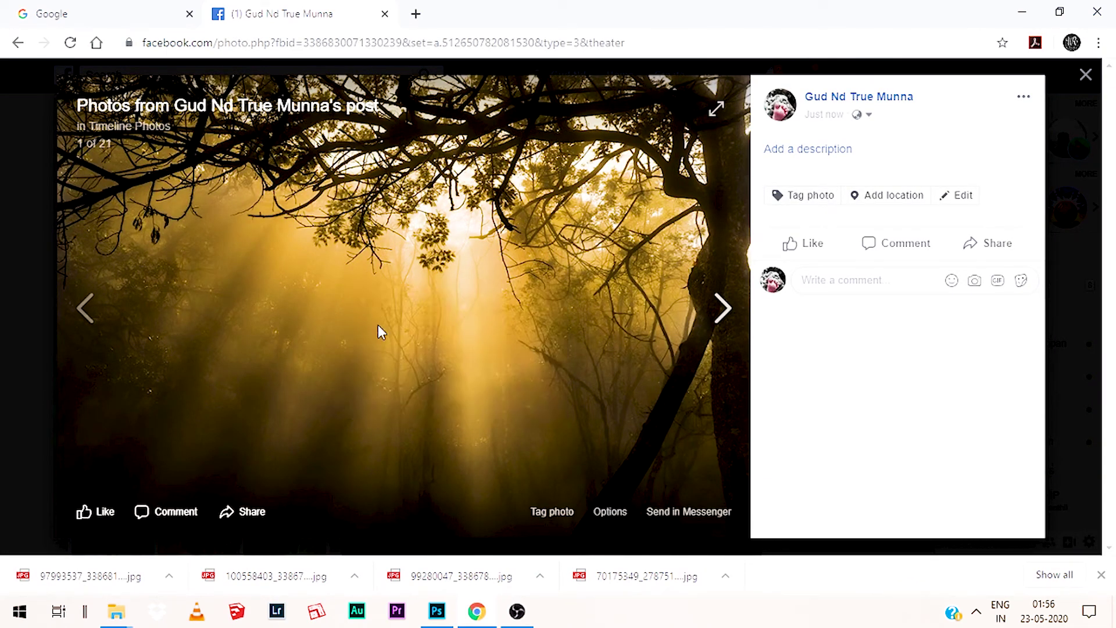
type("F")
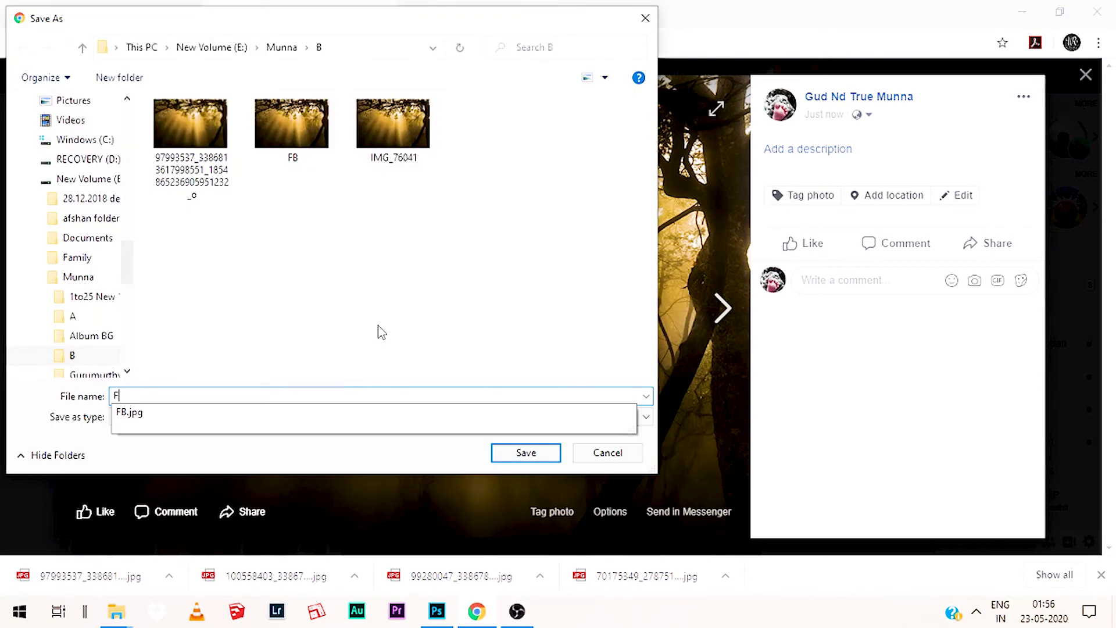
type("B D")
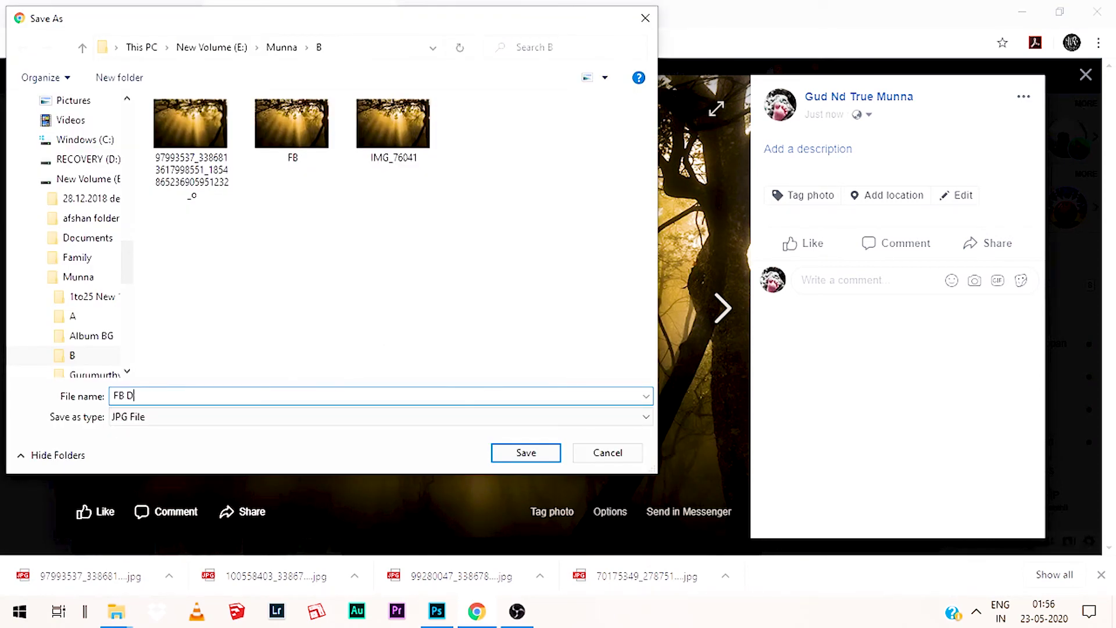
left_click(507, 451)
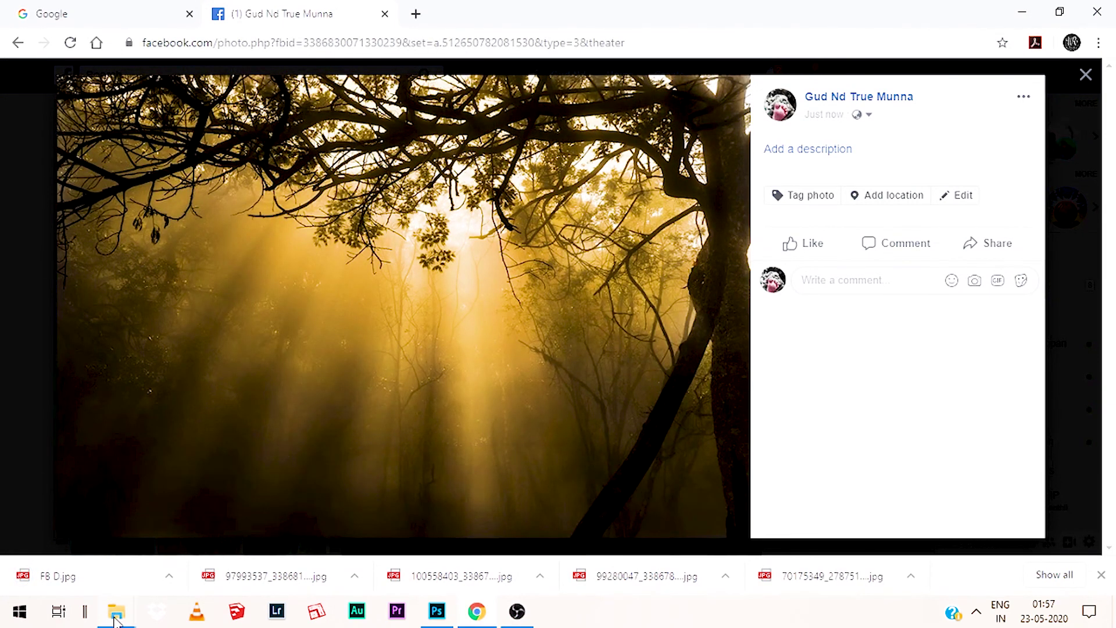
mouse_move(116, 611)
left_click(114, 559)
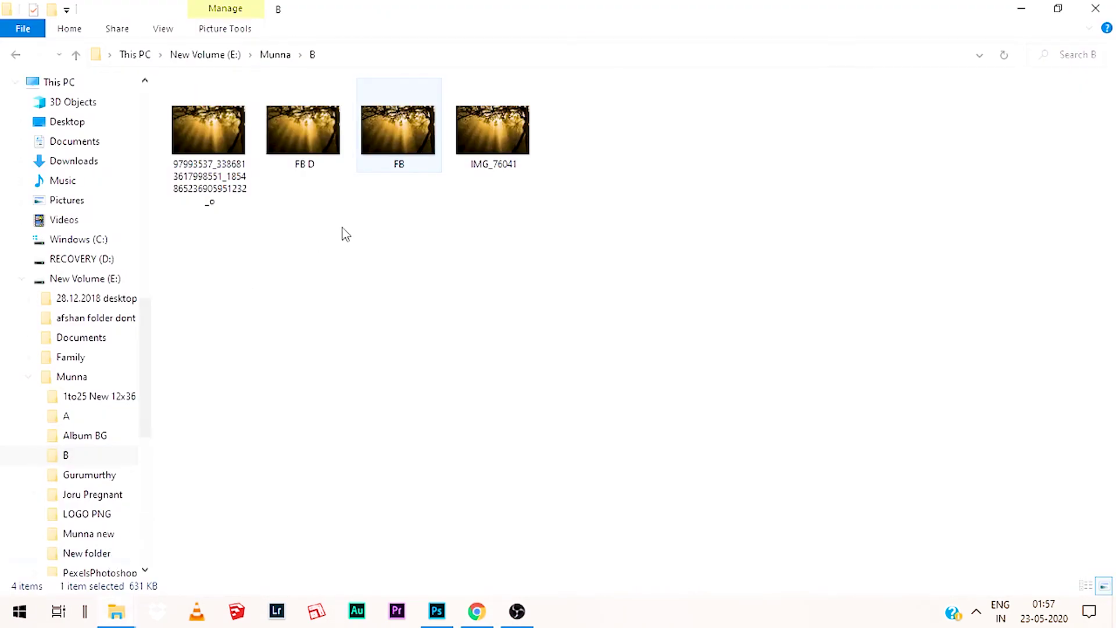
Open FB.jpg in FastStone and flip repeatedly between it (632 KB) and FB D.jpg (180 KB) at 960 x 640.
double_click(403, 155)
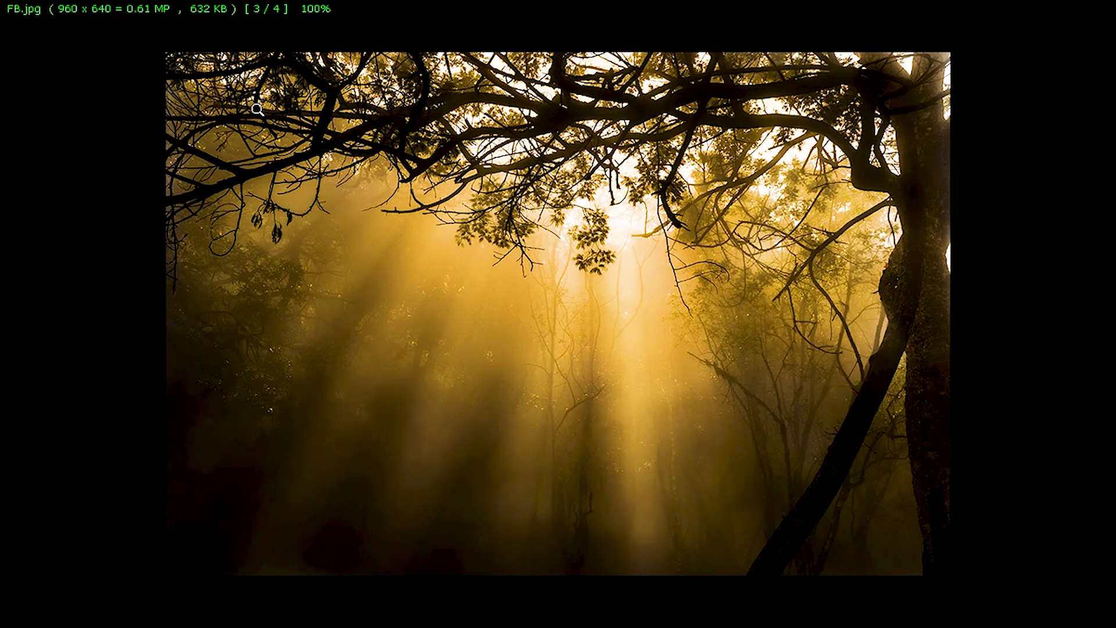
key("Left")
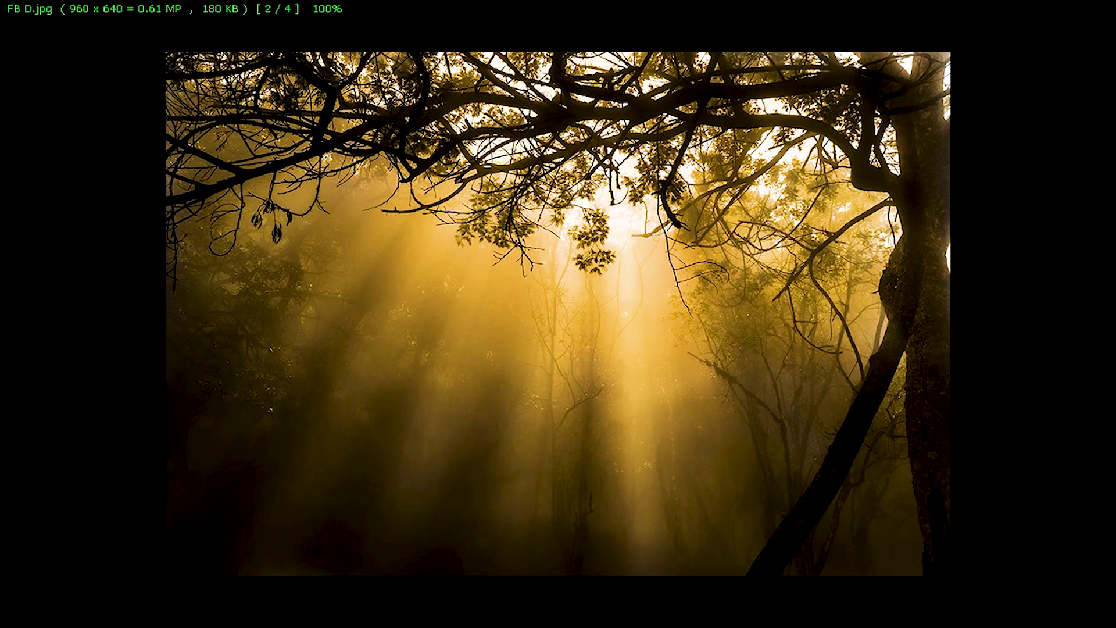
key("Right")
key("Left")
key("Right")
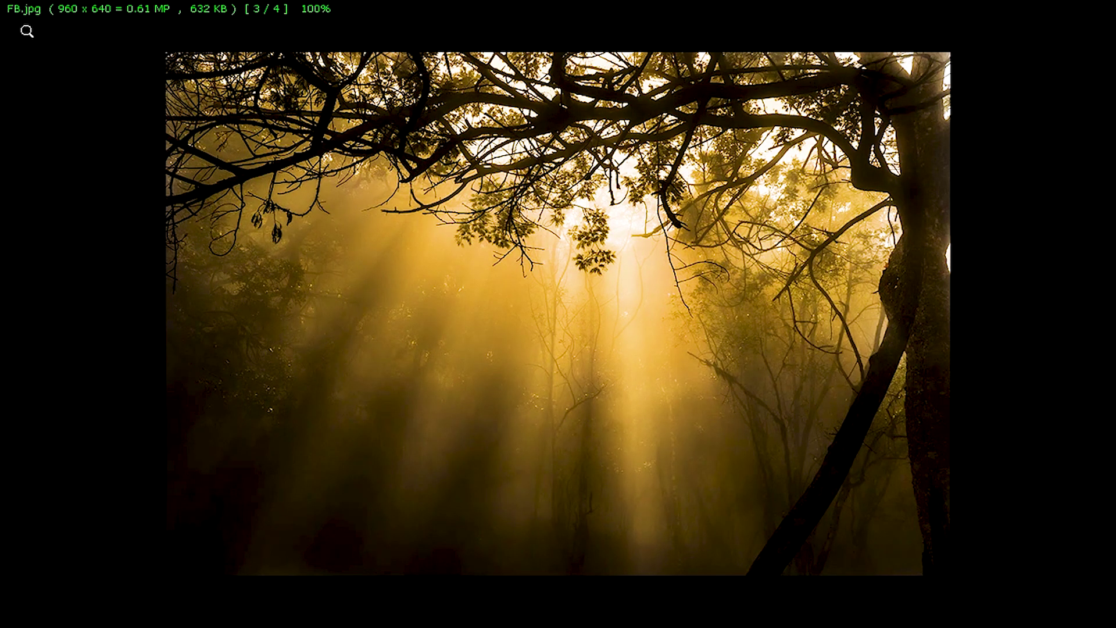
key("Left")
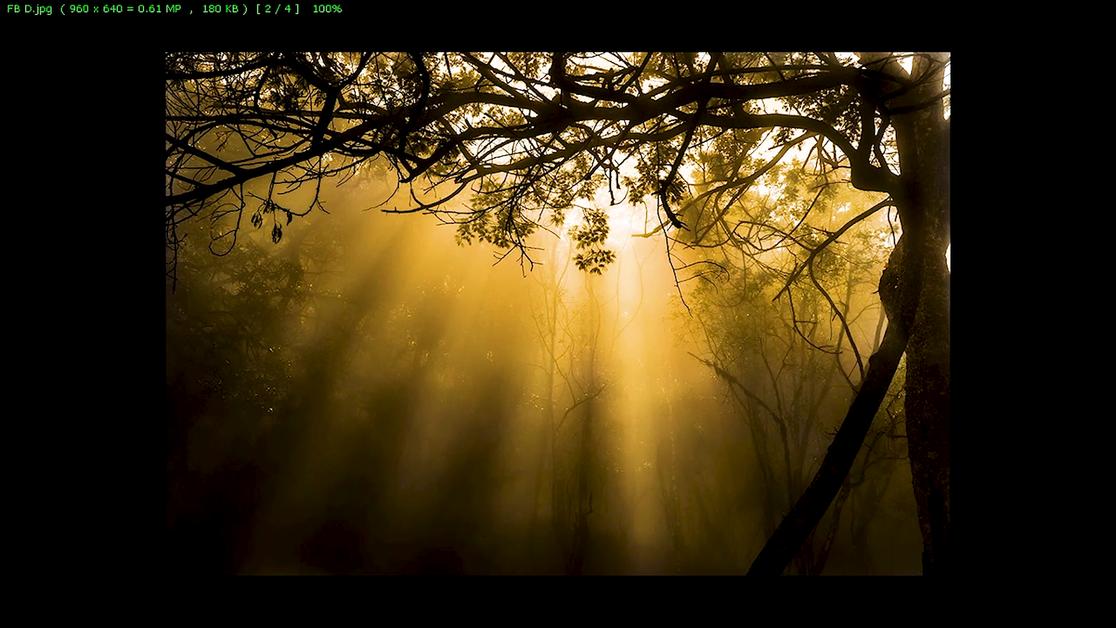
key("Right")
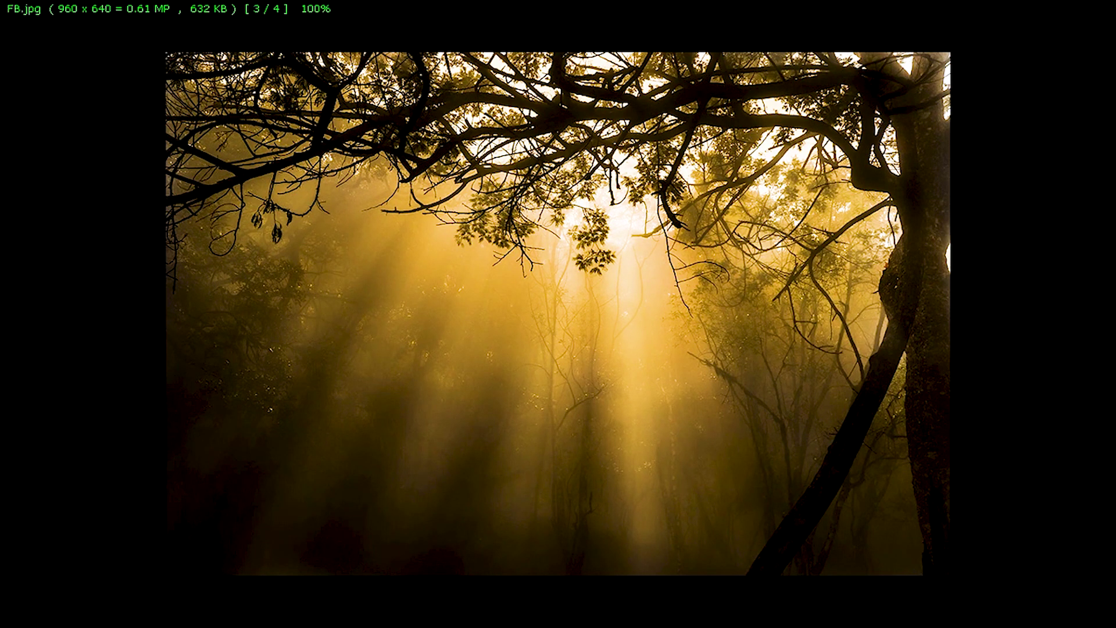